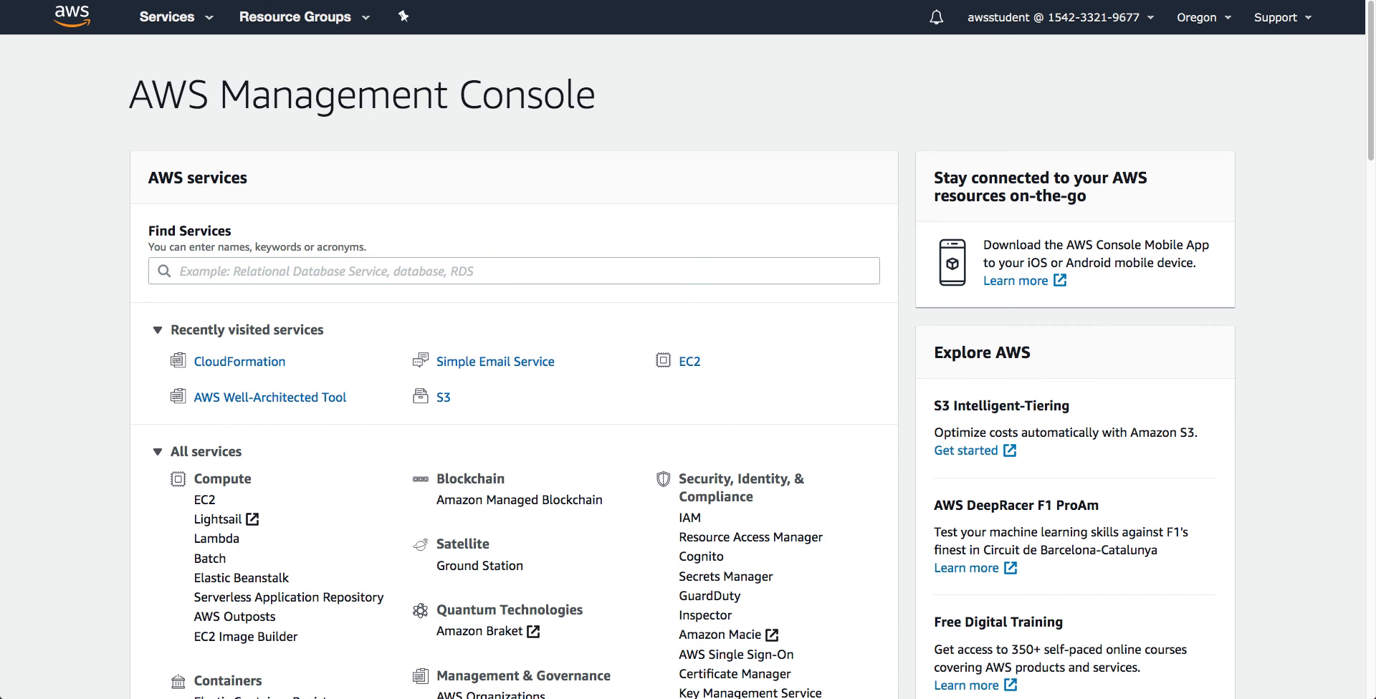
Open IAM from Security, Identity, & Compliance on the console home page
left_click(692, 519)
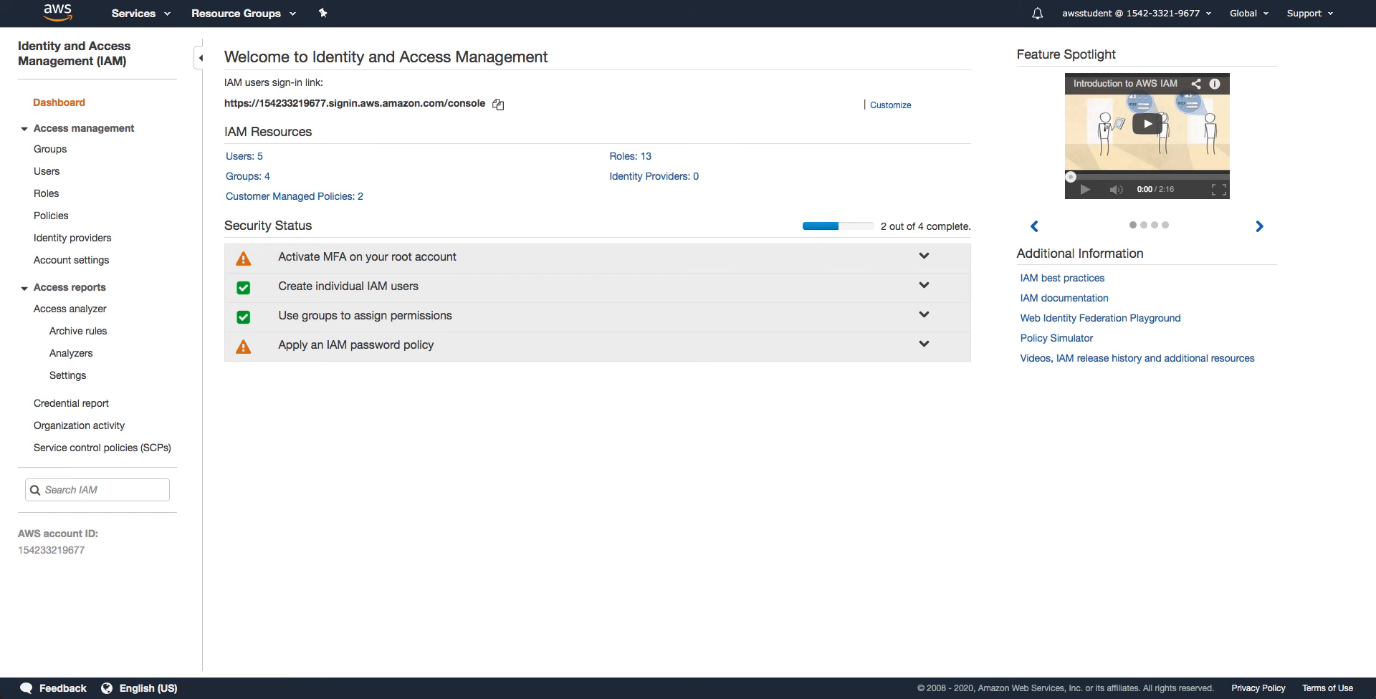
Show the IAM Users list containing user-1, user-2 and user-3
left_click(41, 173)
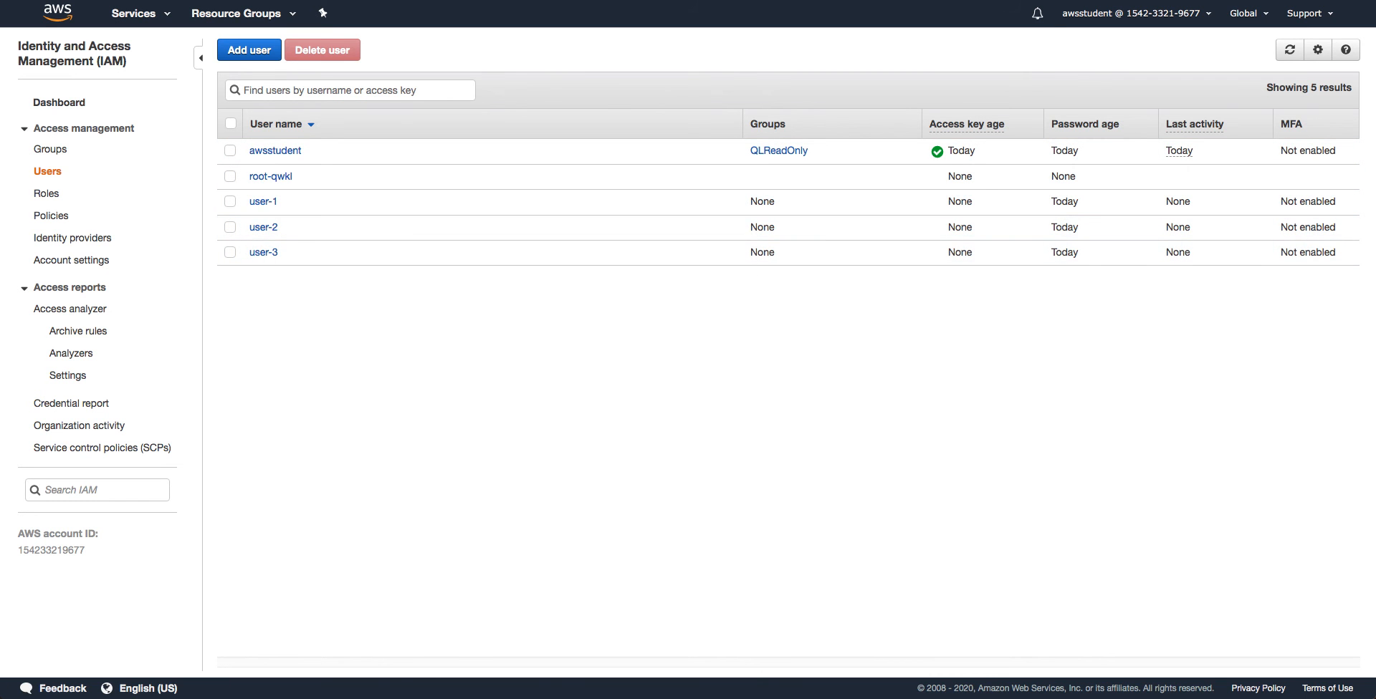
Open user-1's Summary and check its Groups, confirming it belongs to none
left_click(263, 201)
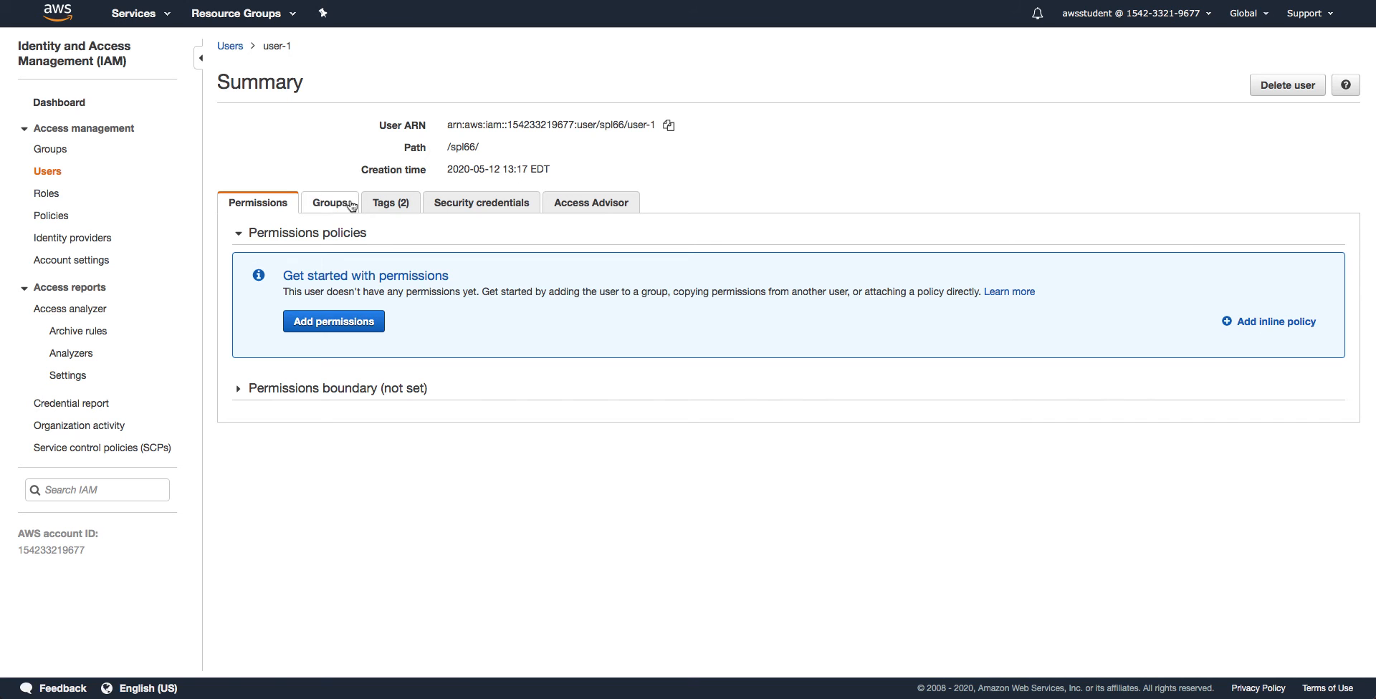
left_click(328, 213)
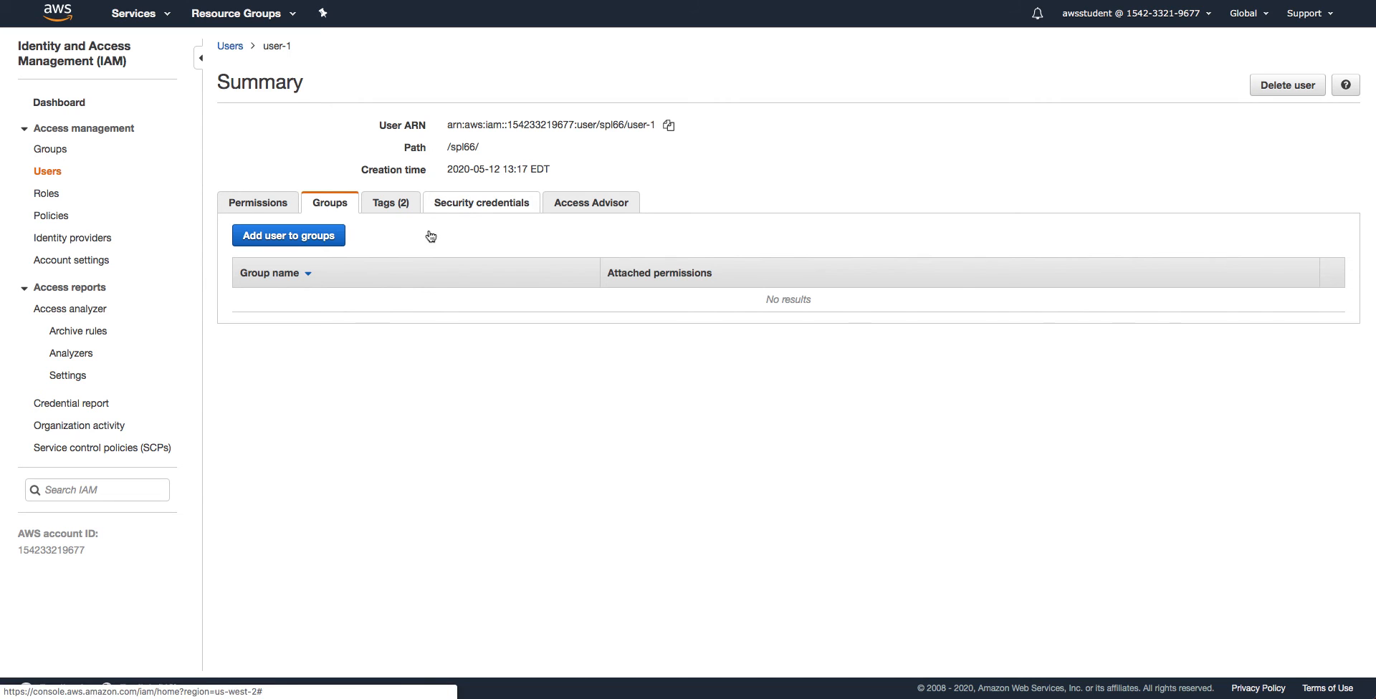
Review user-1's security credentials, then open the EC2-Support group from the Groups list
left_click(492, 207)
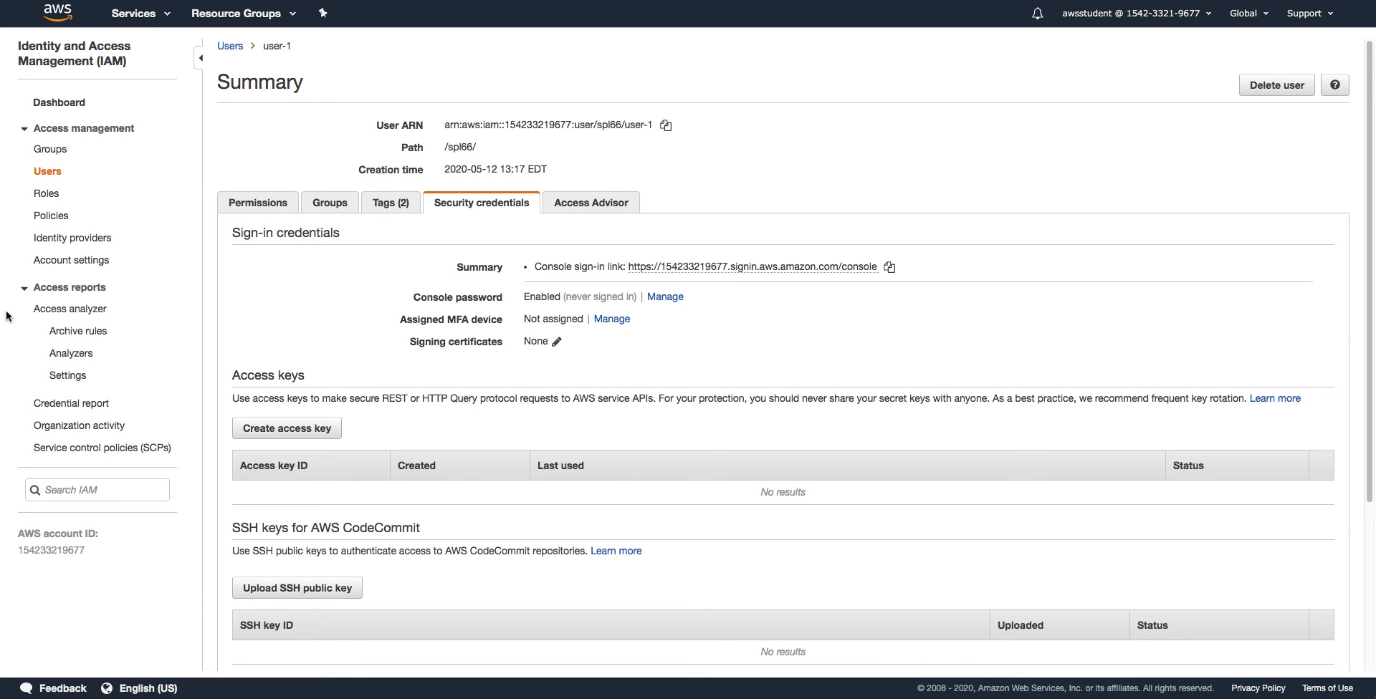
left_click(62, 150)
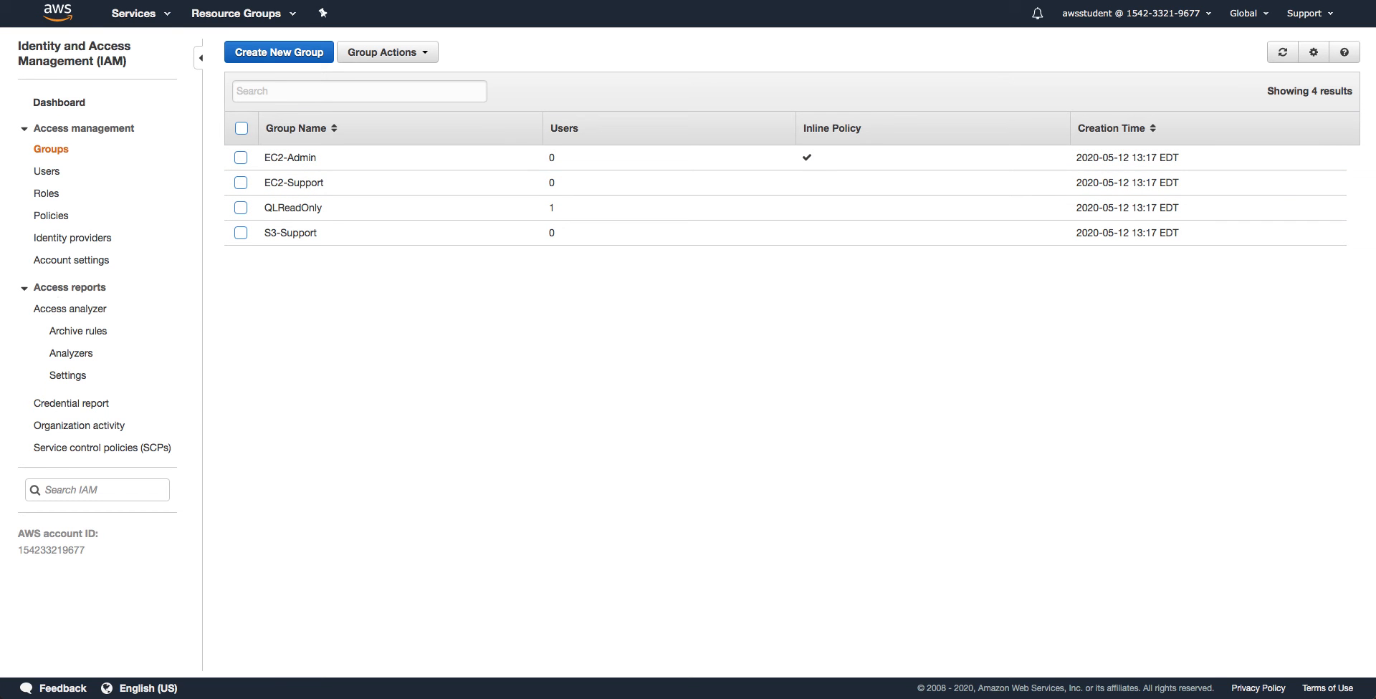
left_click(271, 190)
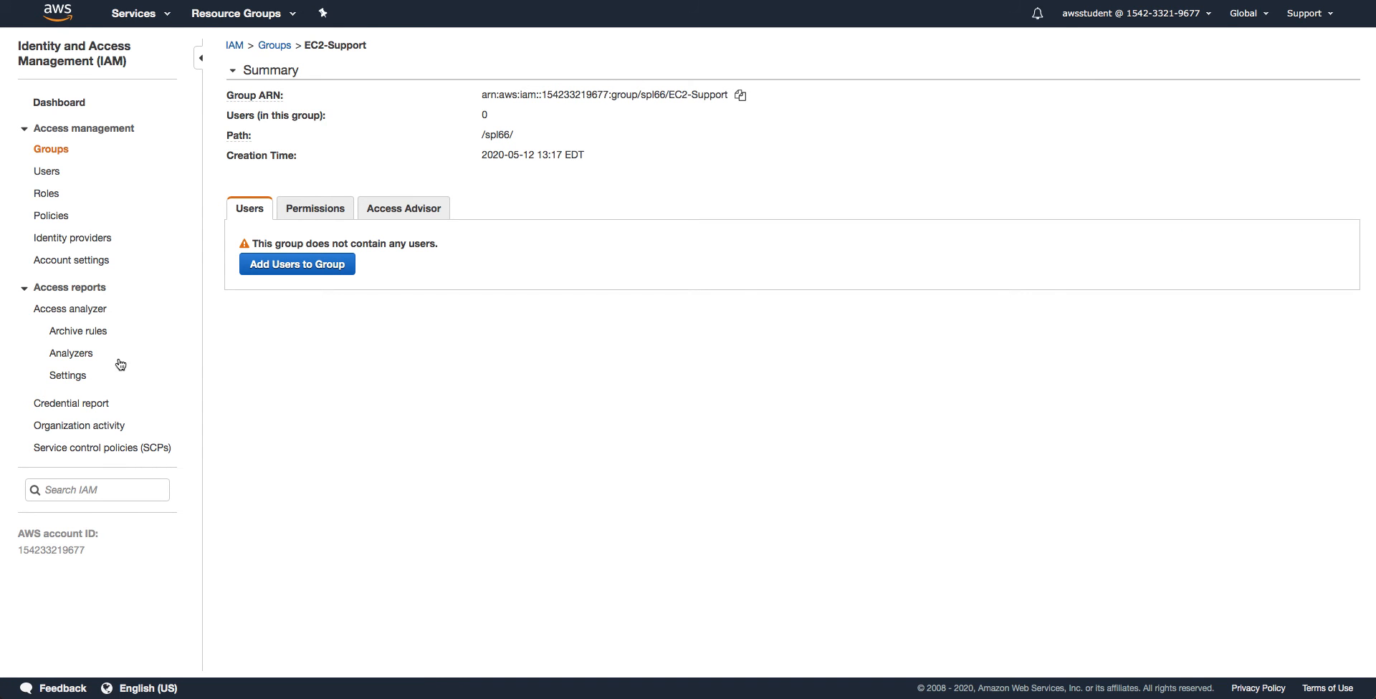
Show EC2-Support's permissions, listing the AmazonEC2ReadOnlyAccess managed policy
left_click(311, 214)
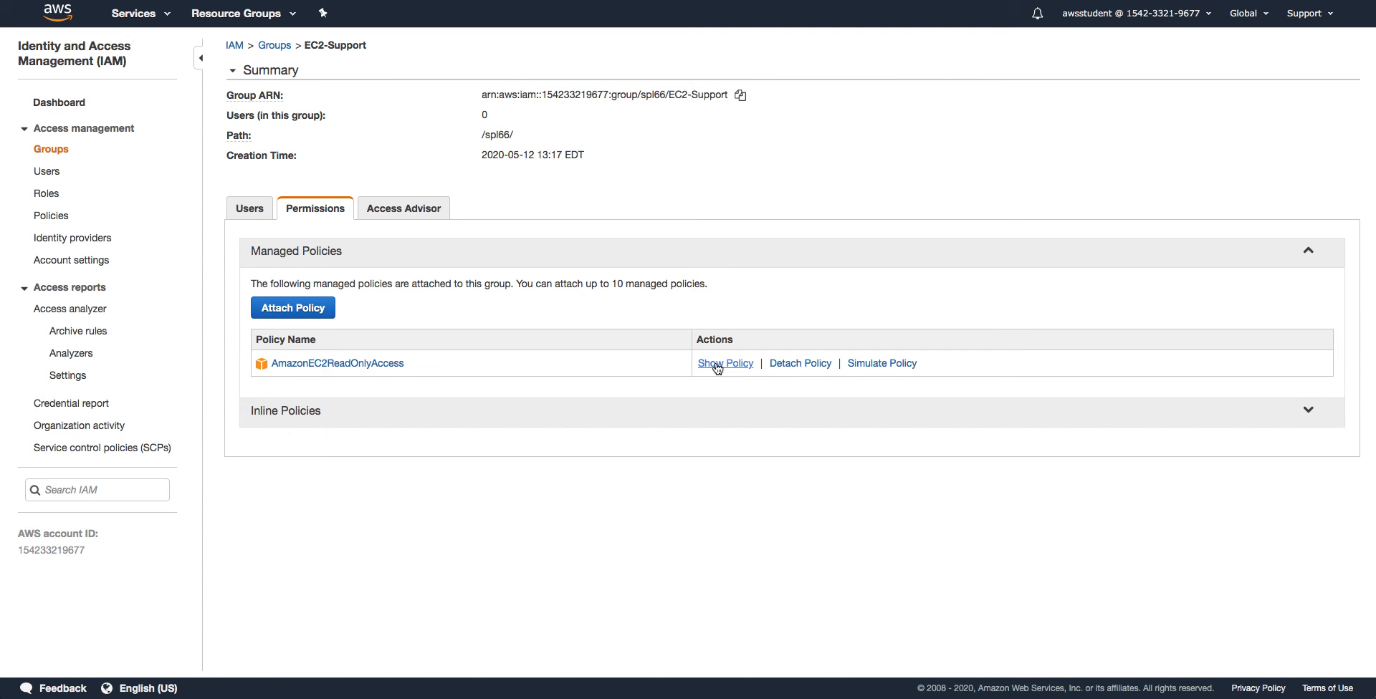
Read the AmazonEC2ReadOnlyAccess policy JSON granting read-only Describe actions, then close it
left_click(717, 364)
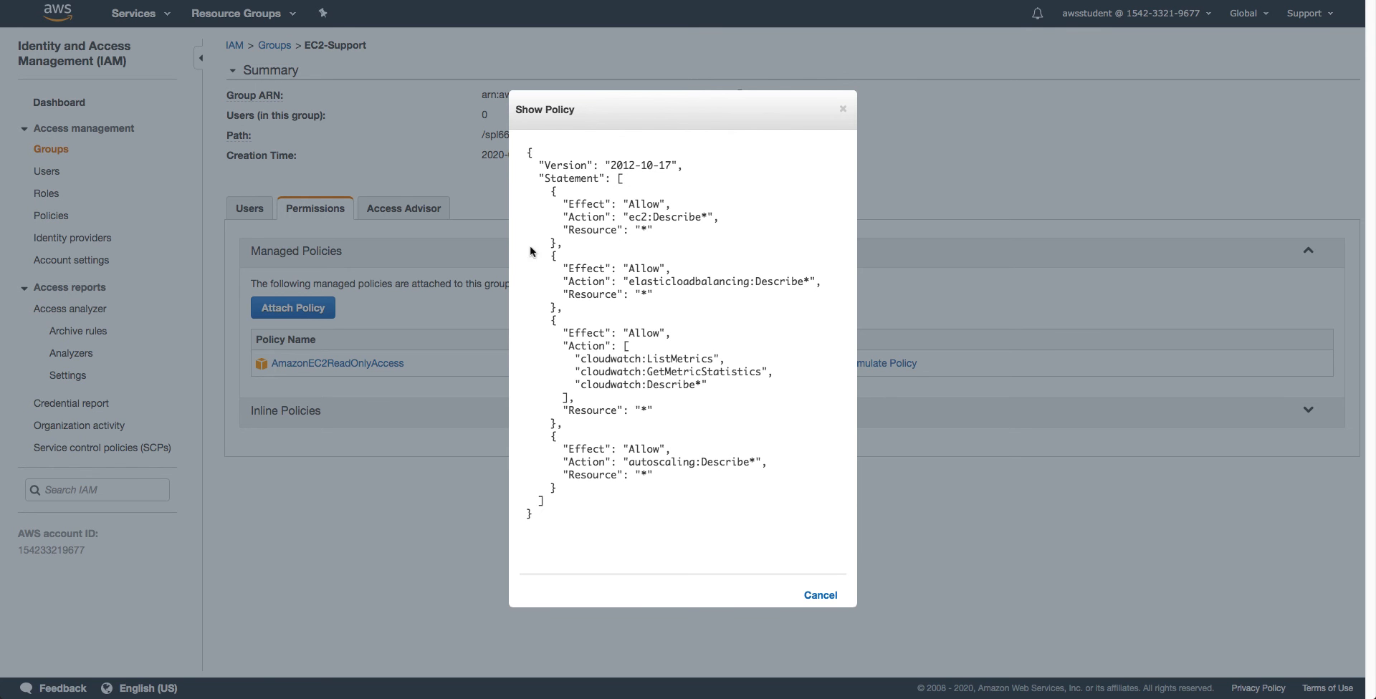
left_click(843, 110)
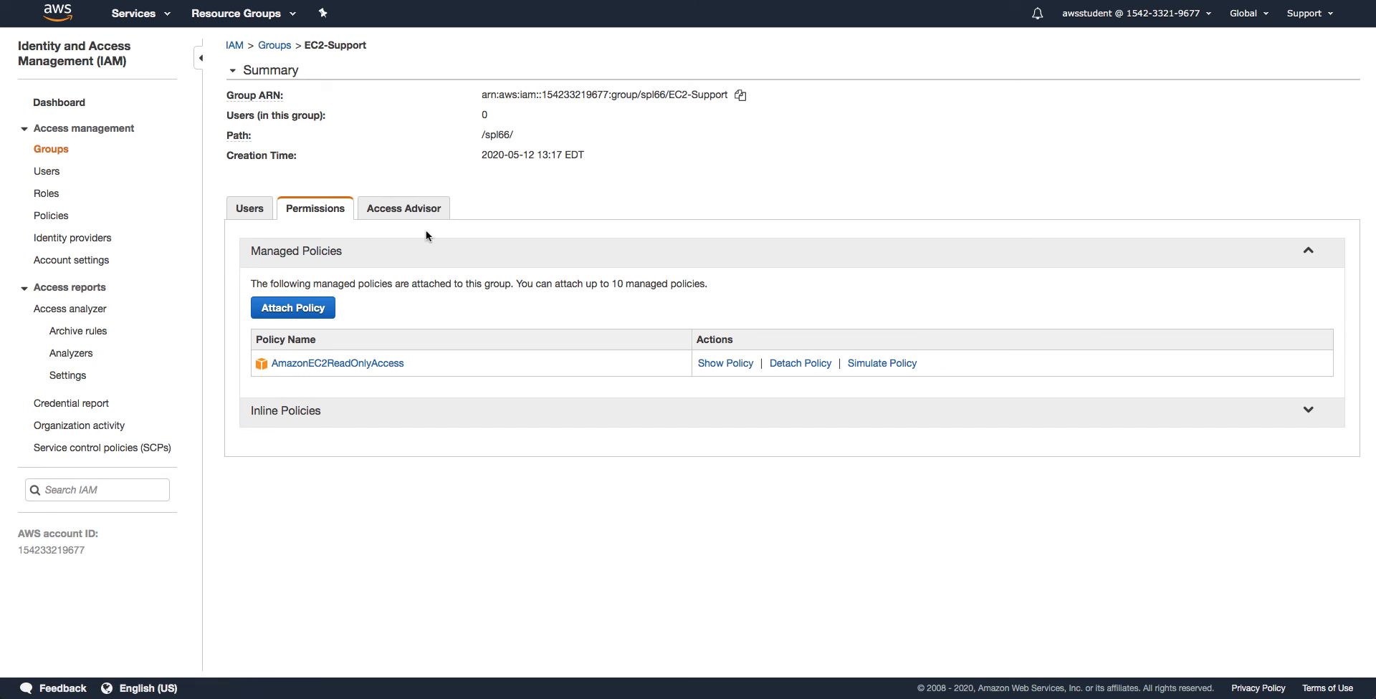
Open S3-Support and review its AmazonS3ReadOnlyAccess policy allowing s3:Get* and s3:List*
left_click(56, 149)
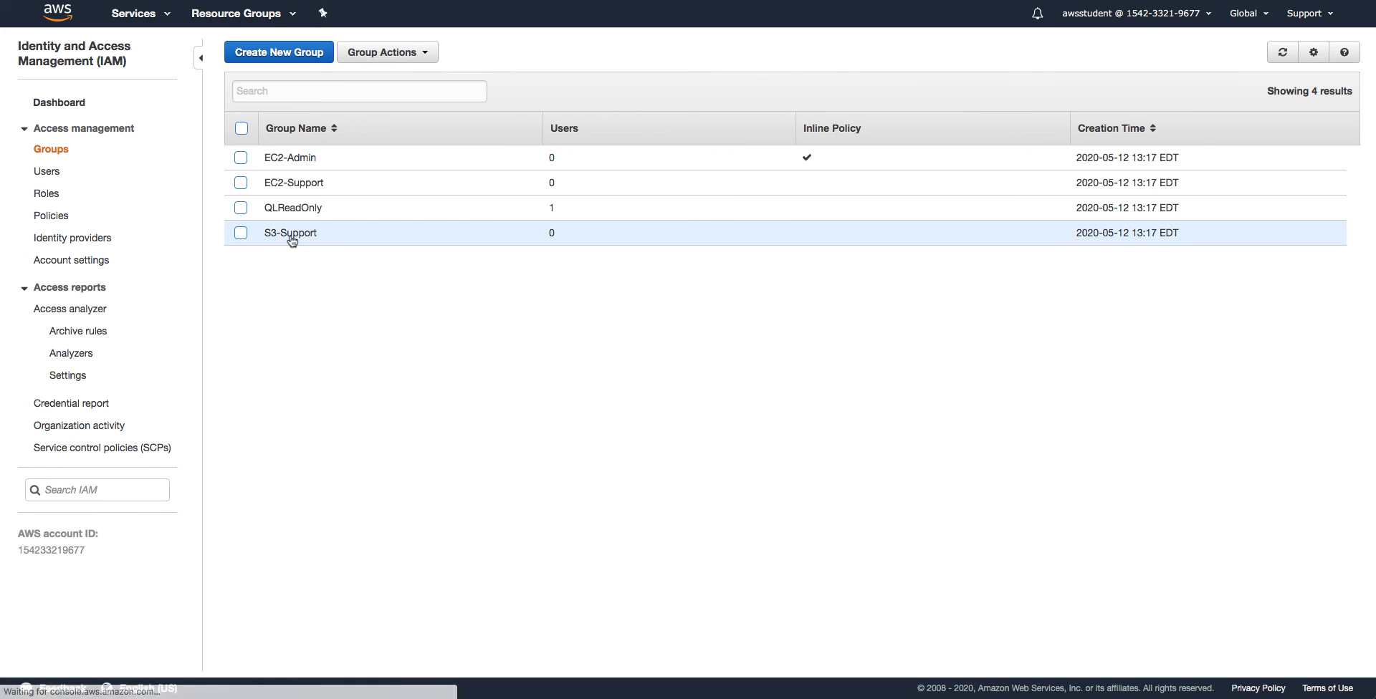
left_click(292, 240)
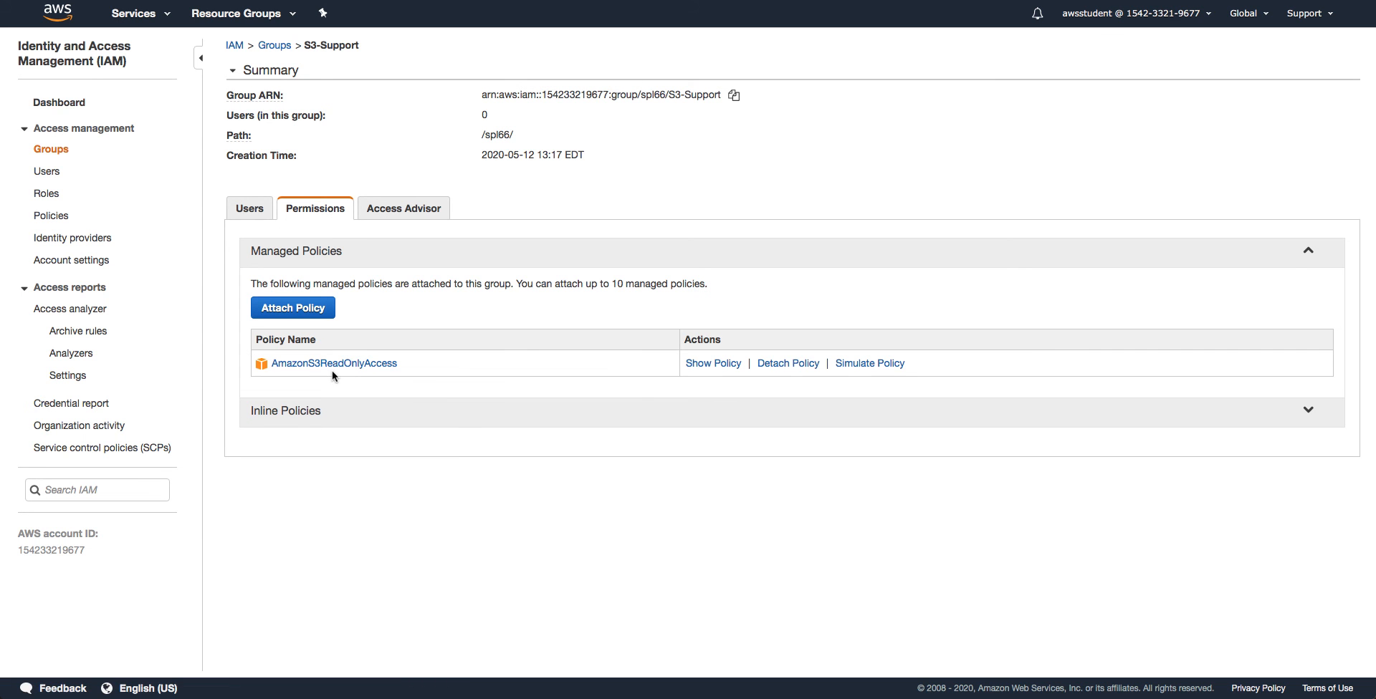
left_click(693, 363)
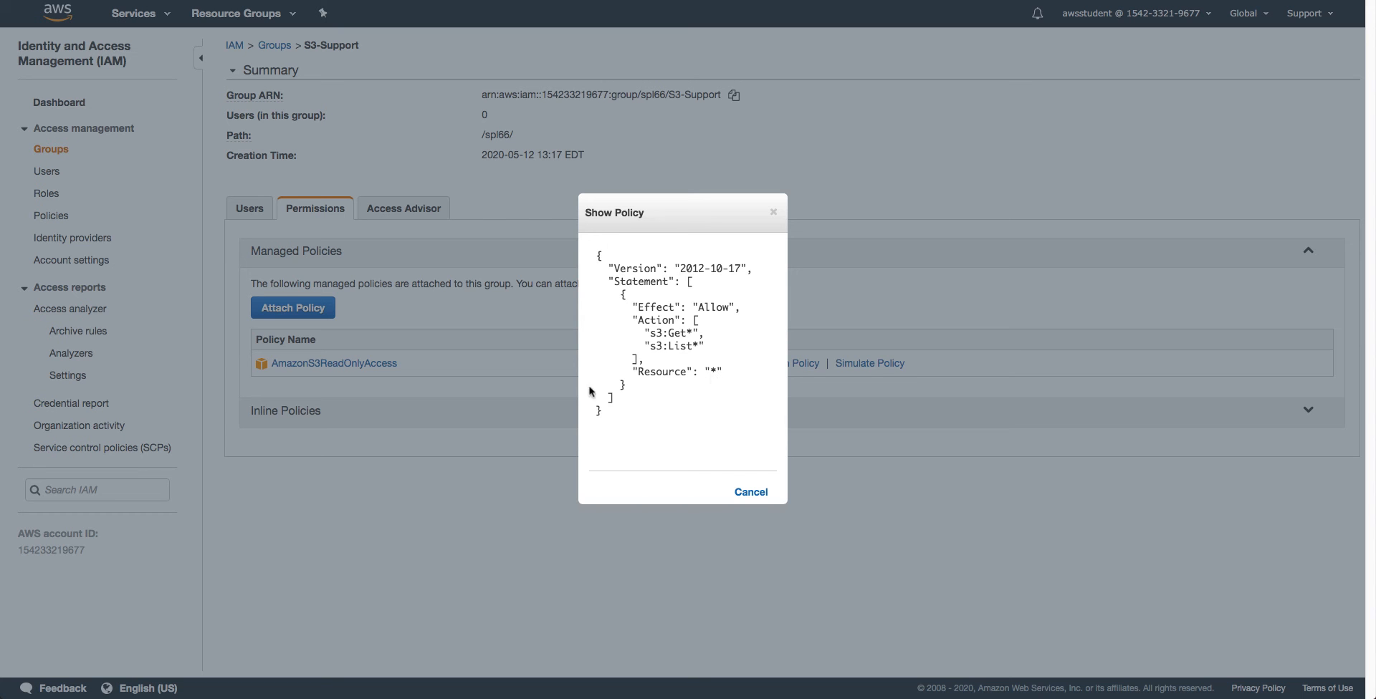
left_click(749, 495)
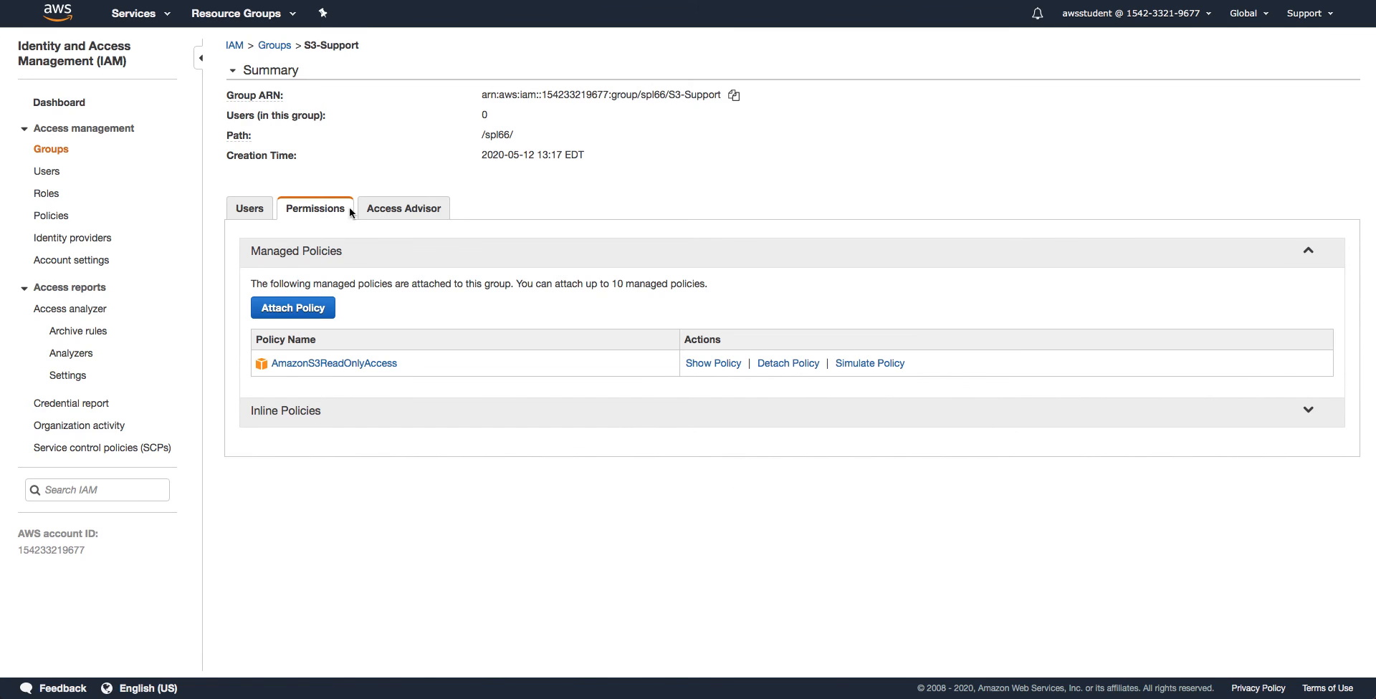
left_click(276, 45)
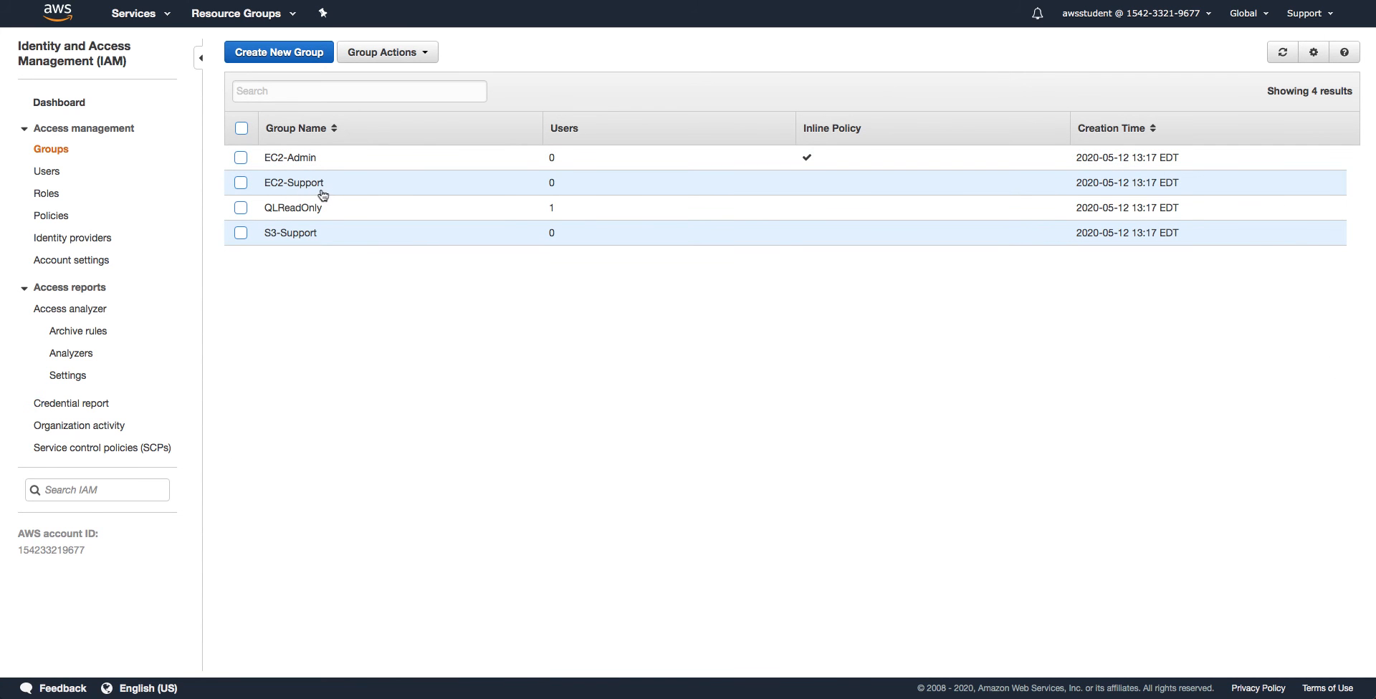
Open the EC2-Admin group, showing no managed policies and inline policy EC2-Admin-Policy
left_click(295, 157)
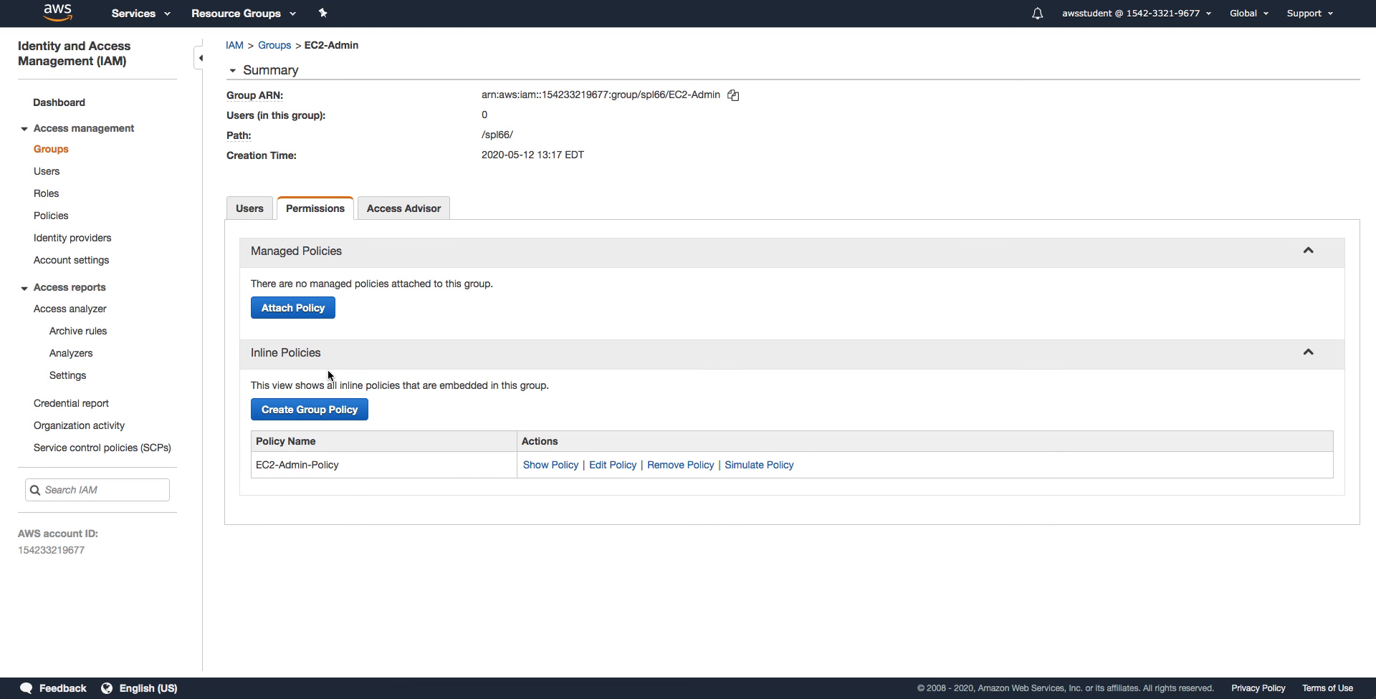
View EC2-Admin-Policy allowing ec2:Describe*, StartInstances and StopInstances, then cancel without saving
left_click(613, 466)
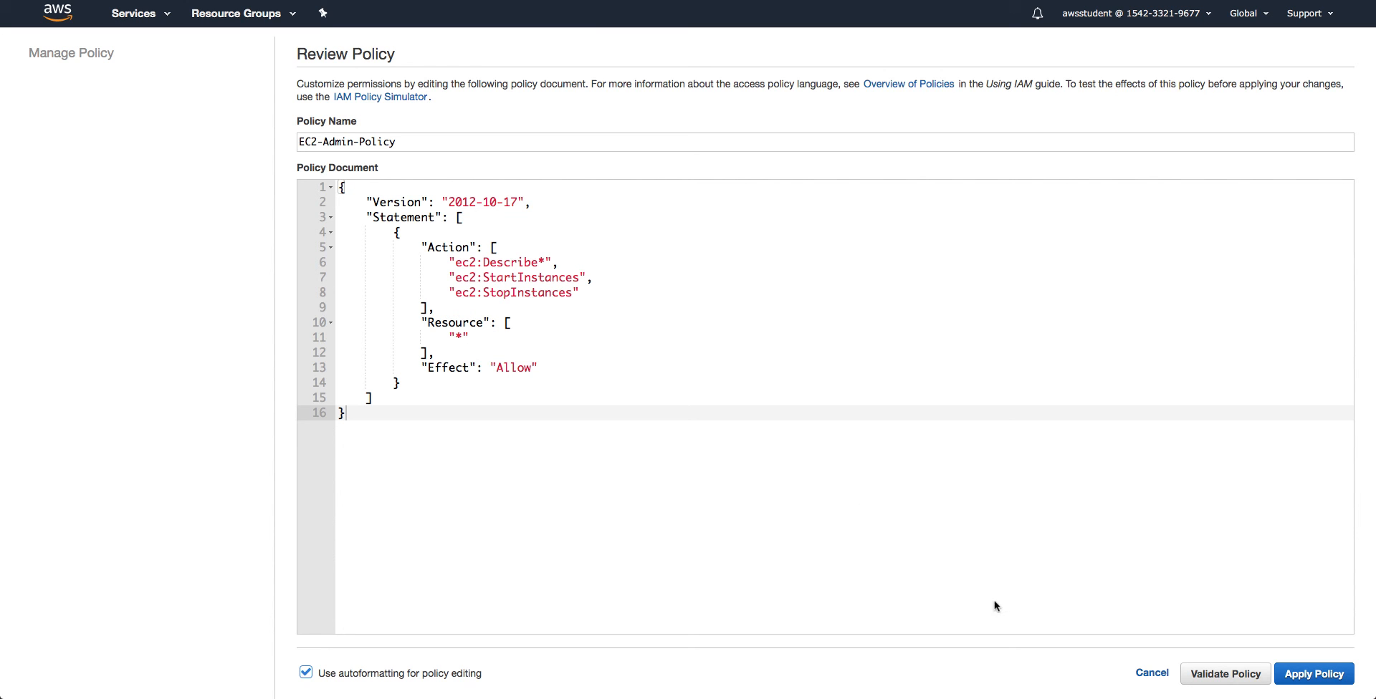
left_click(1150, 674)
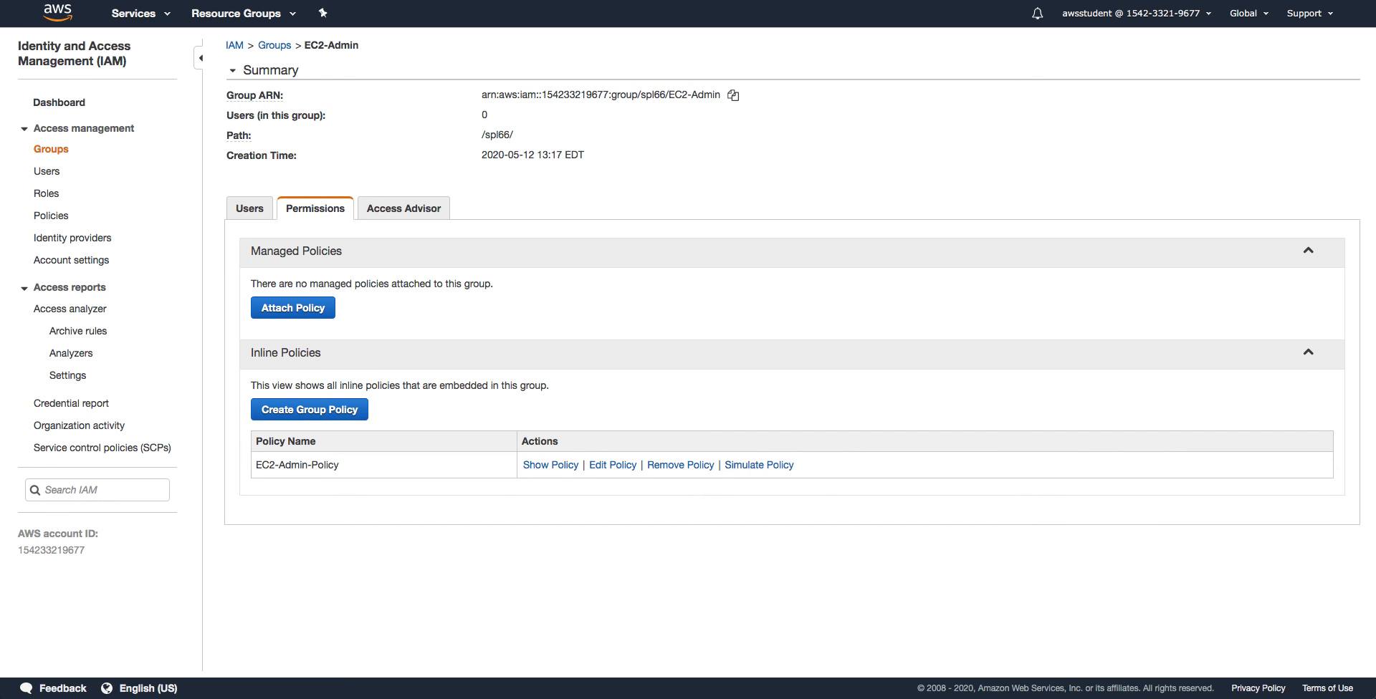
Open S3-Support from Groups and check its Users tab, confirming it has no members
left_click(50, 150)
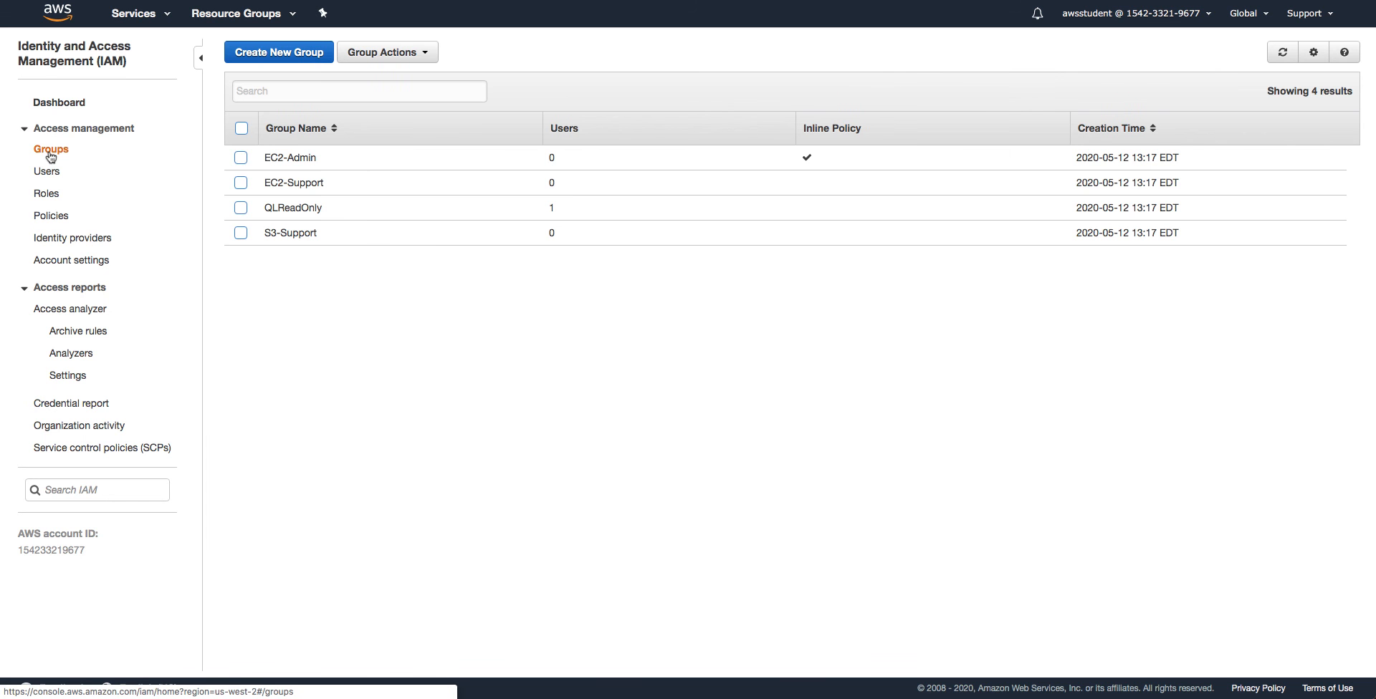
left_click(306, 243)
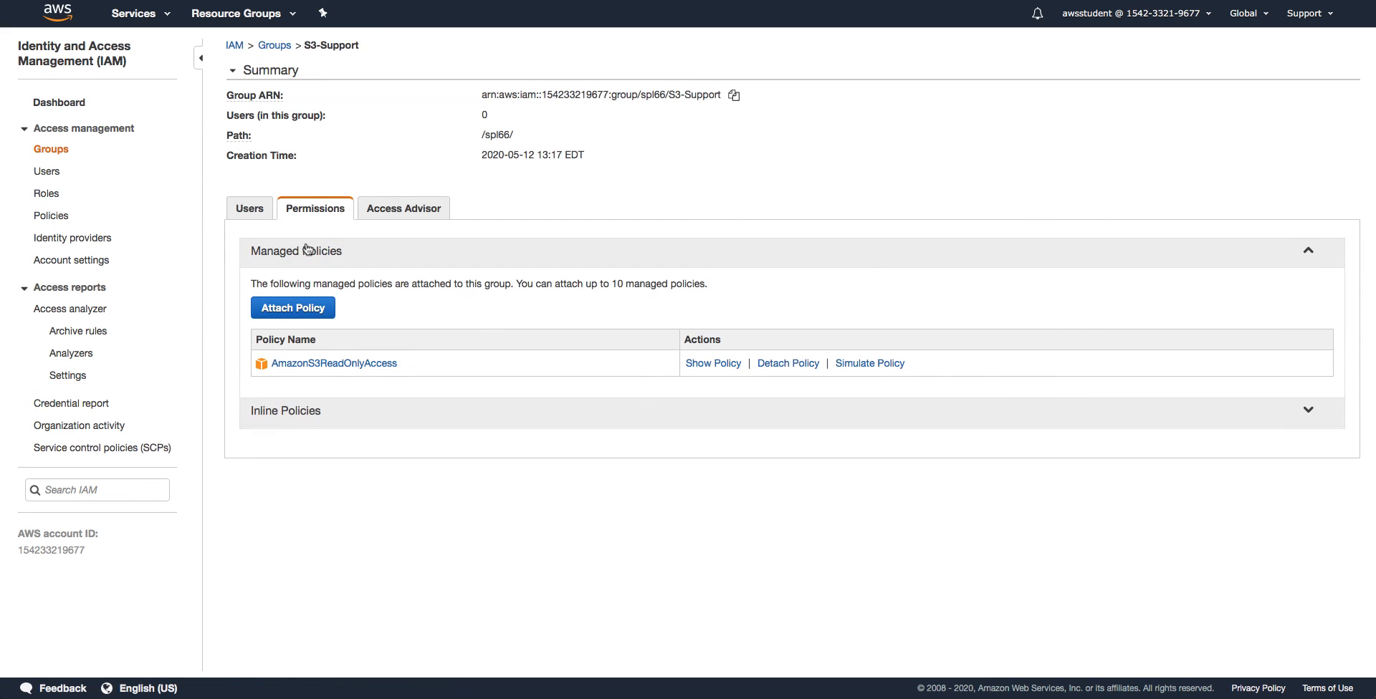
left_click(256, 209)
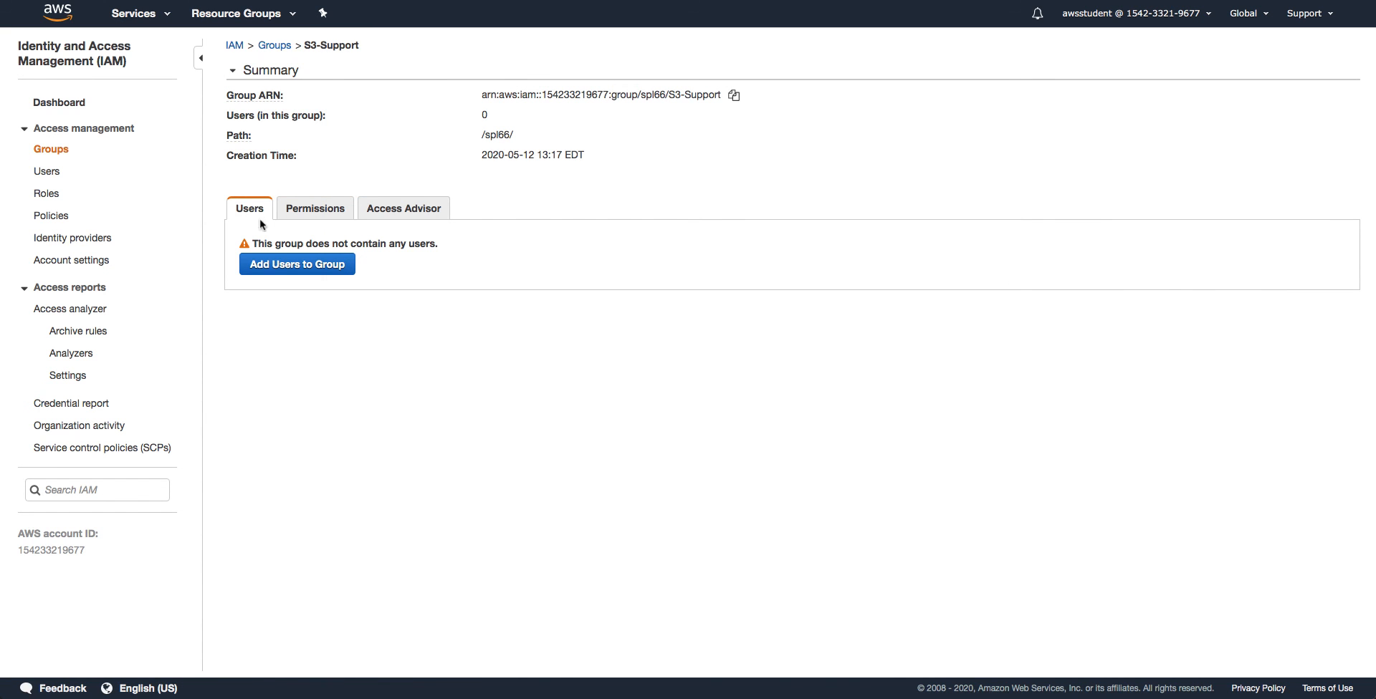
Add user-1 to the S3-Support group and return to the IAM groups list
left_click(280, 269)
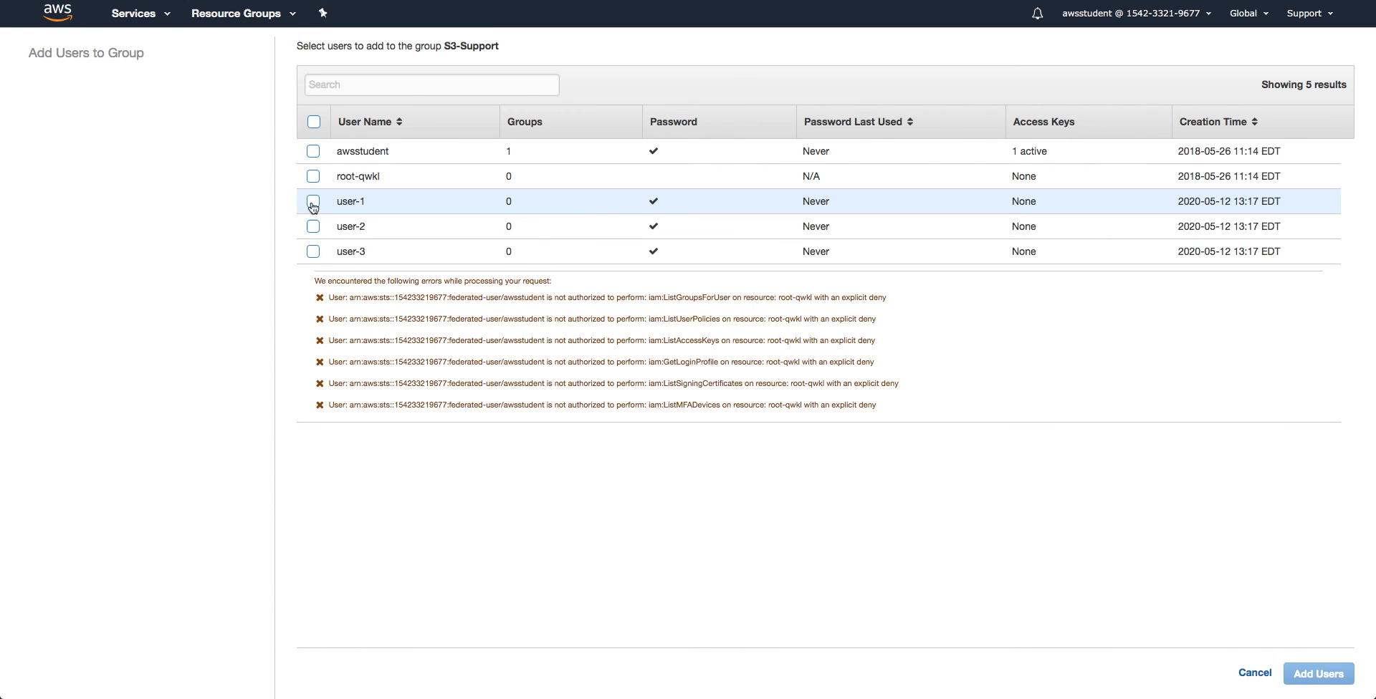
left_click(312, 203)
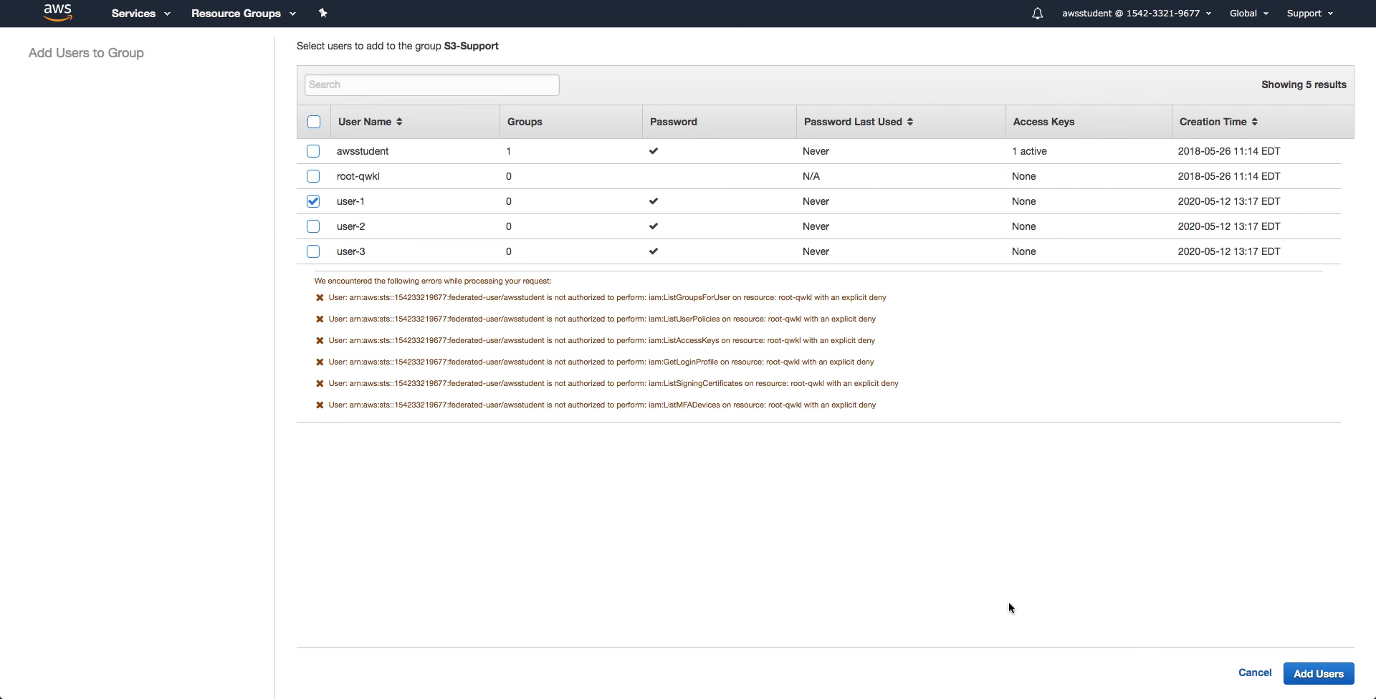
left_click(1318, 674)
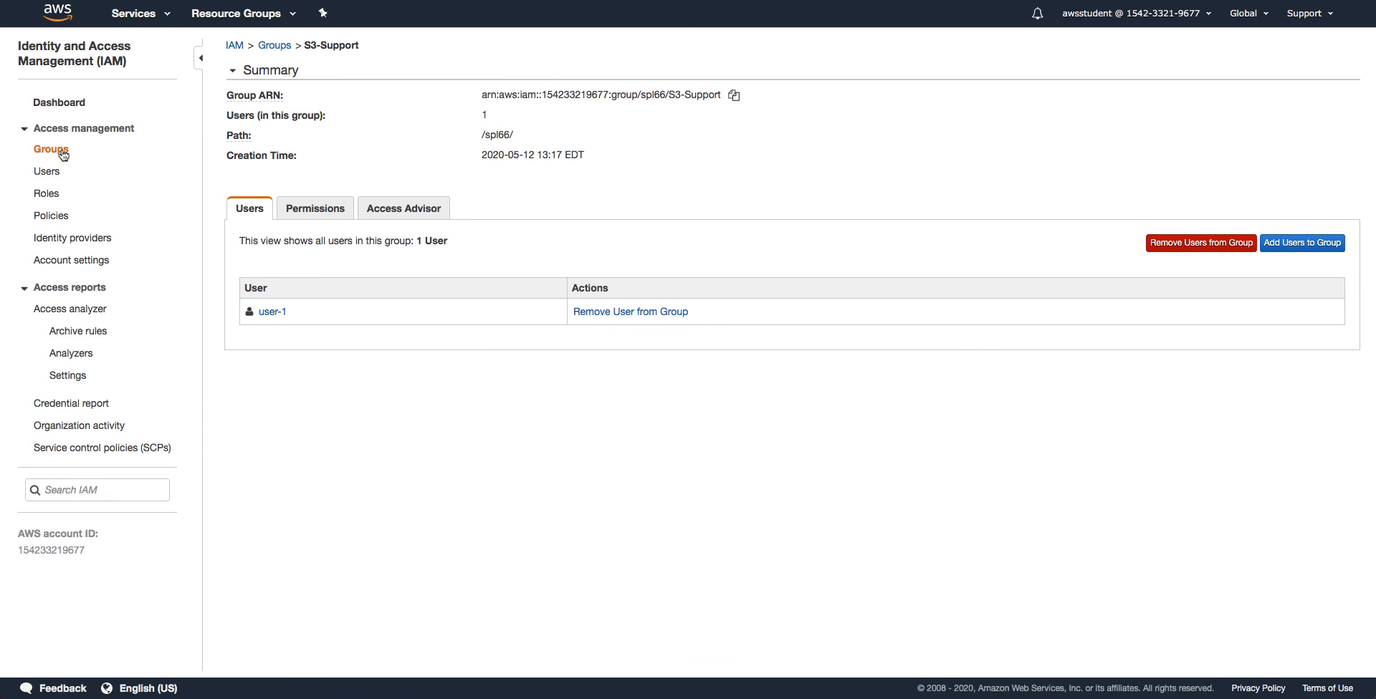
left_click(51, 149)
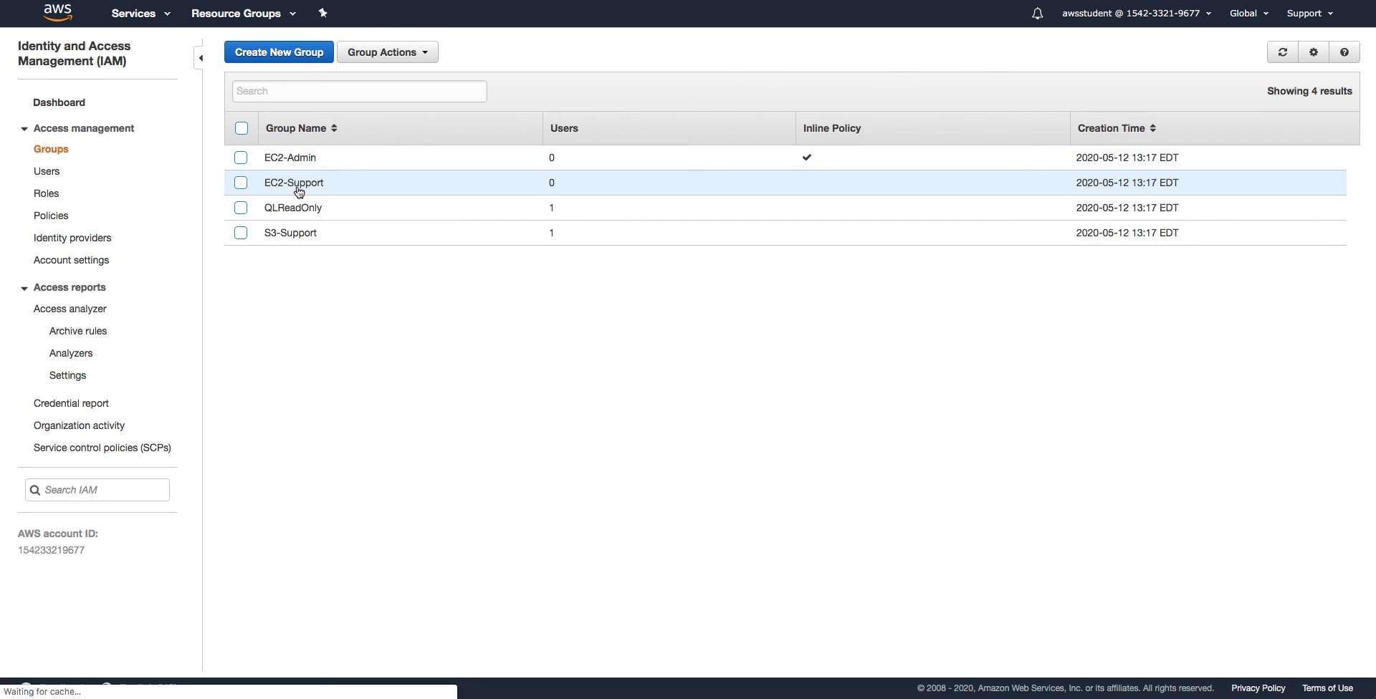
left_click(296, 186)
Add user-2 to the EC2-Support group and go back to the groups list
left_click(297, 259)
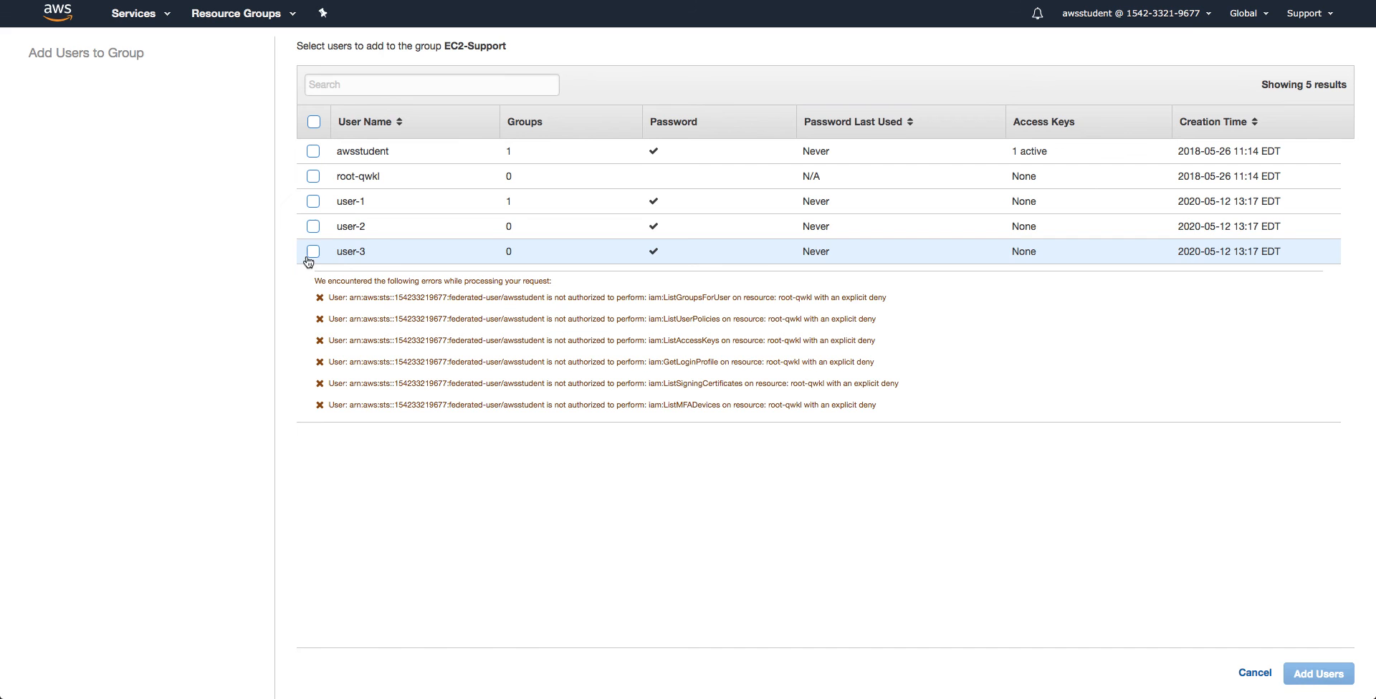
left_click(313, 226)
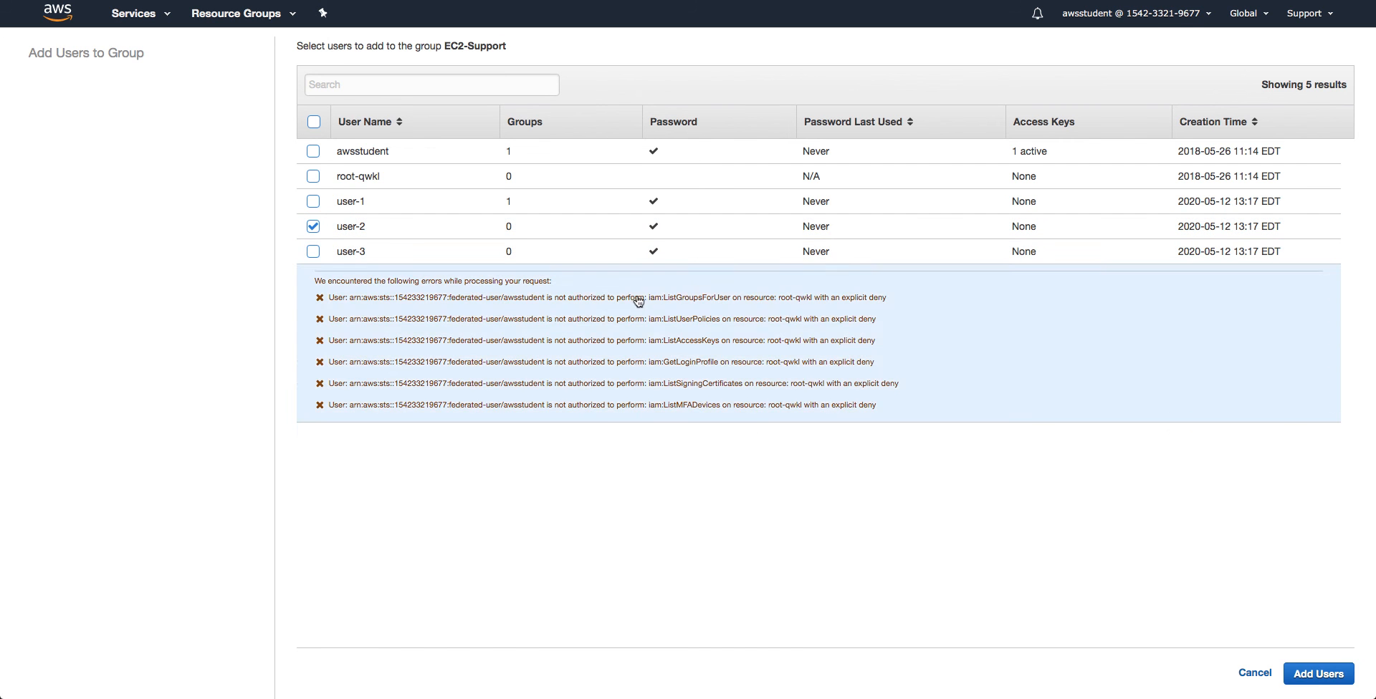
left_click(1315, 674)
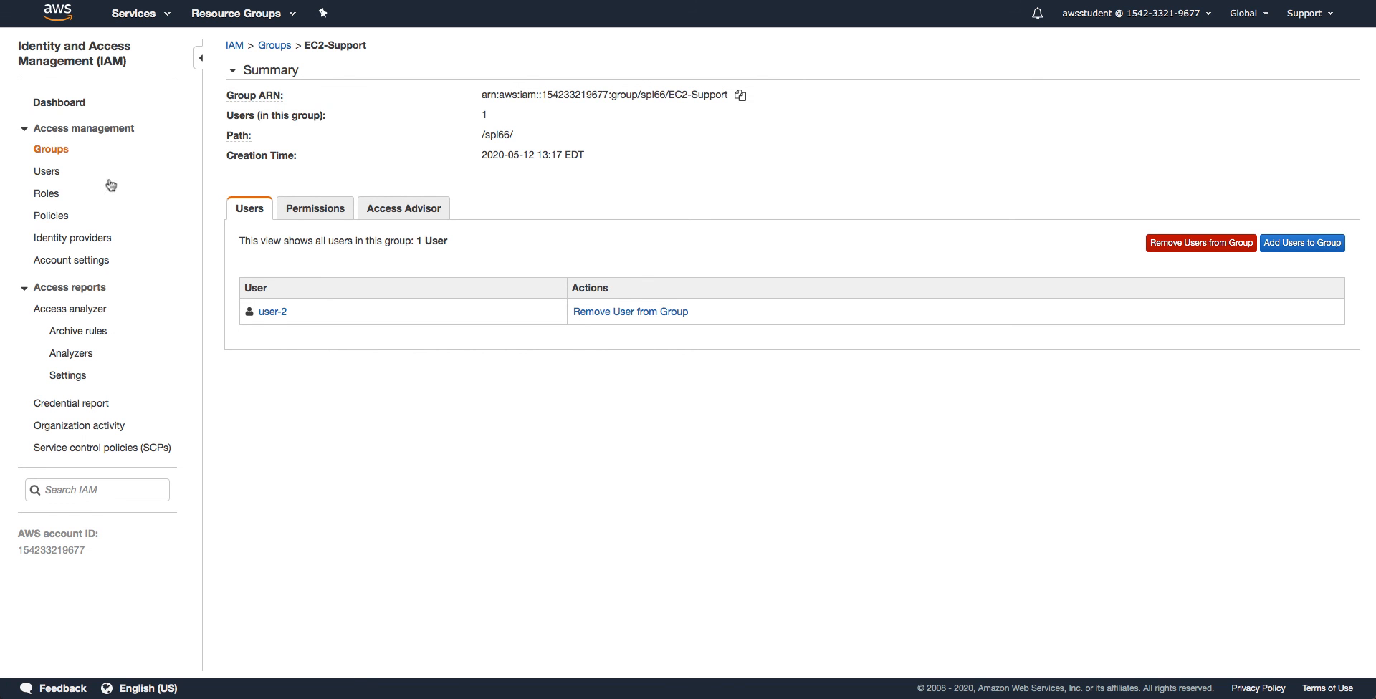
left_click(59, 156)
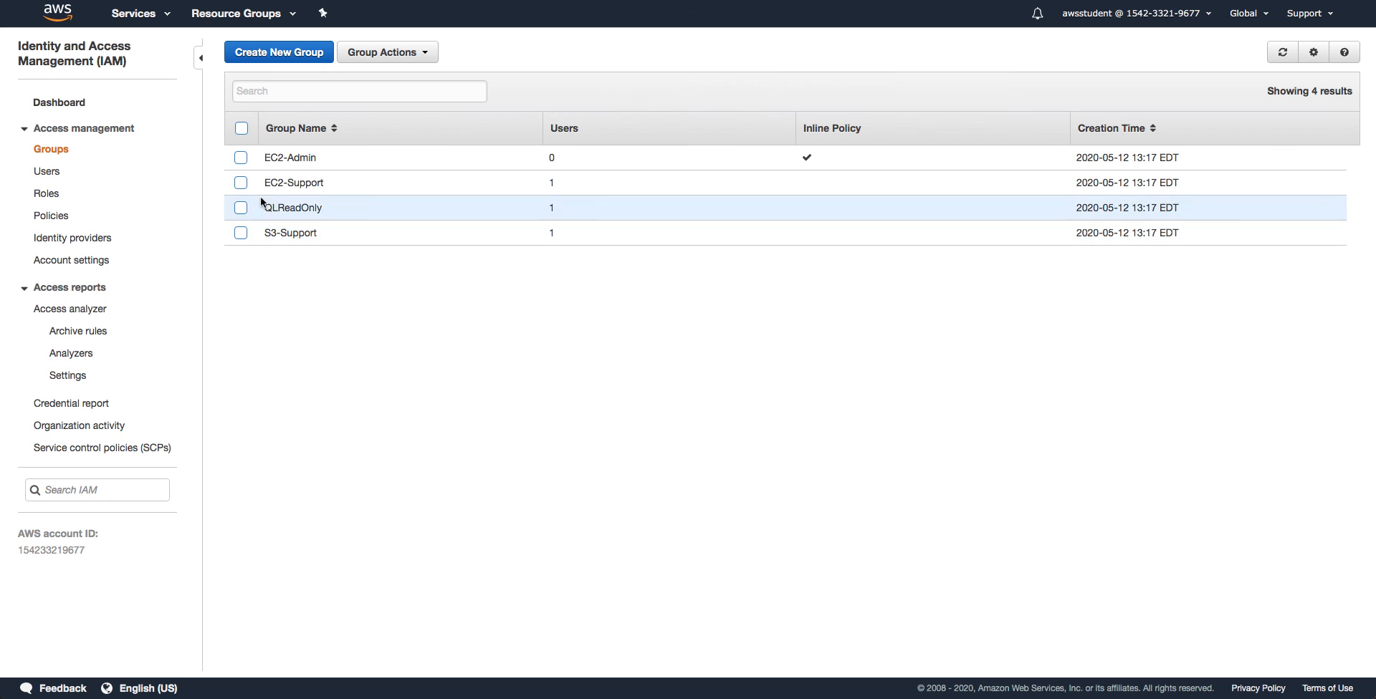
Open the EC2-Admin group, add user-3 to it, and return to the groups list
left_click(241, 157)
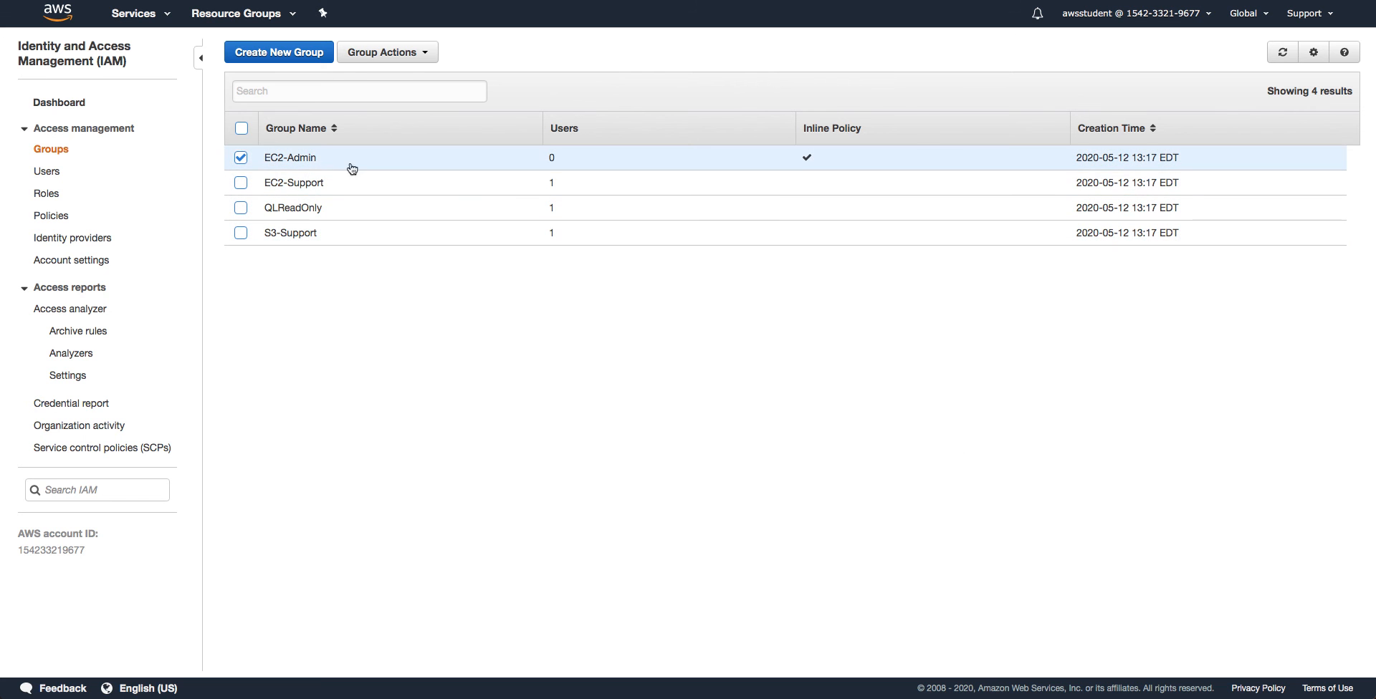
left_click(315, 163)
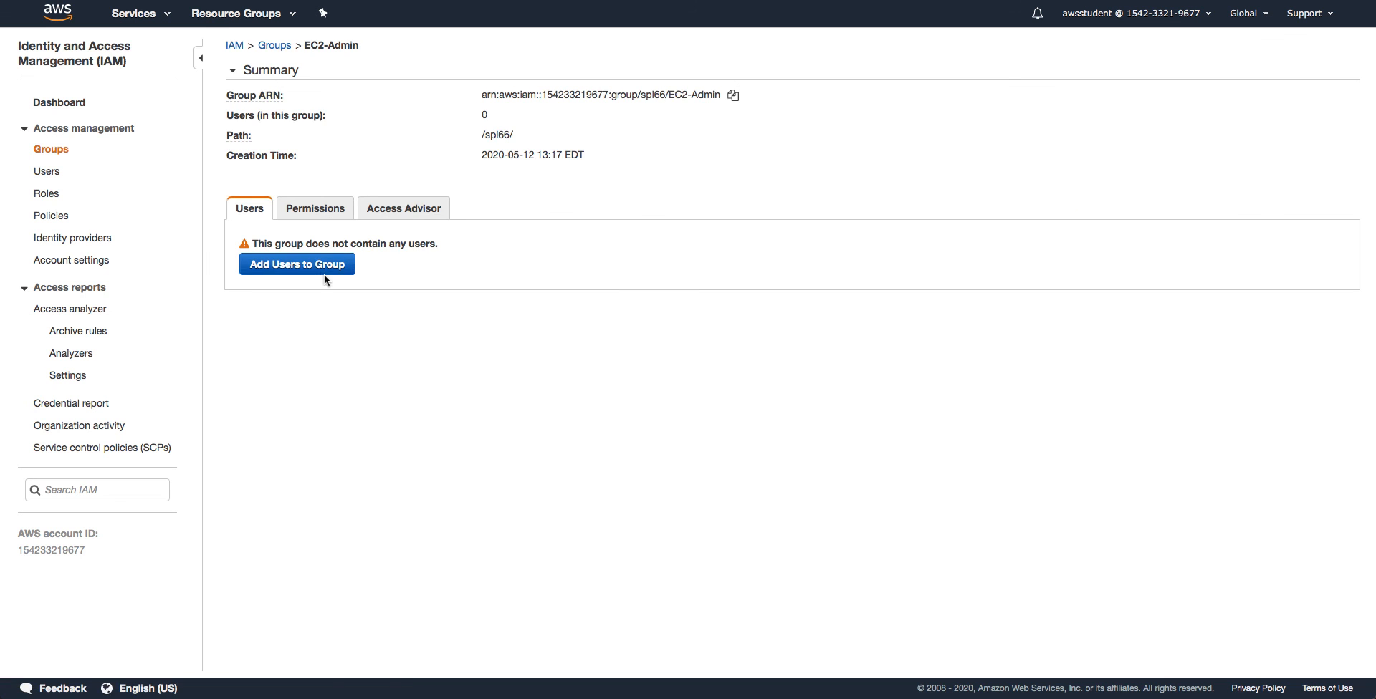
left_click(322, 271)
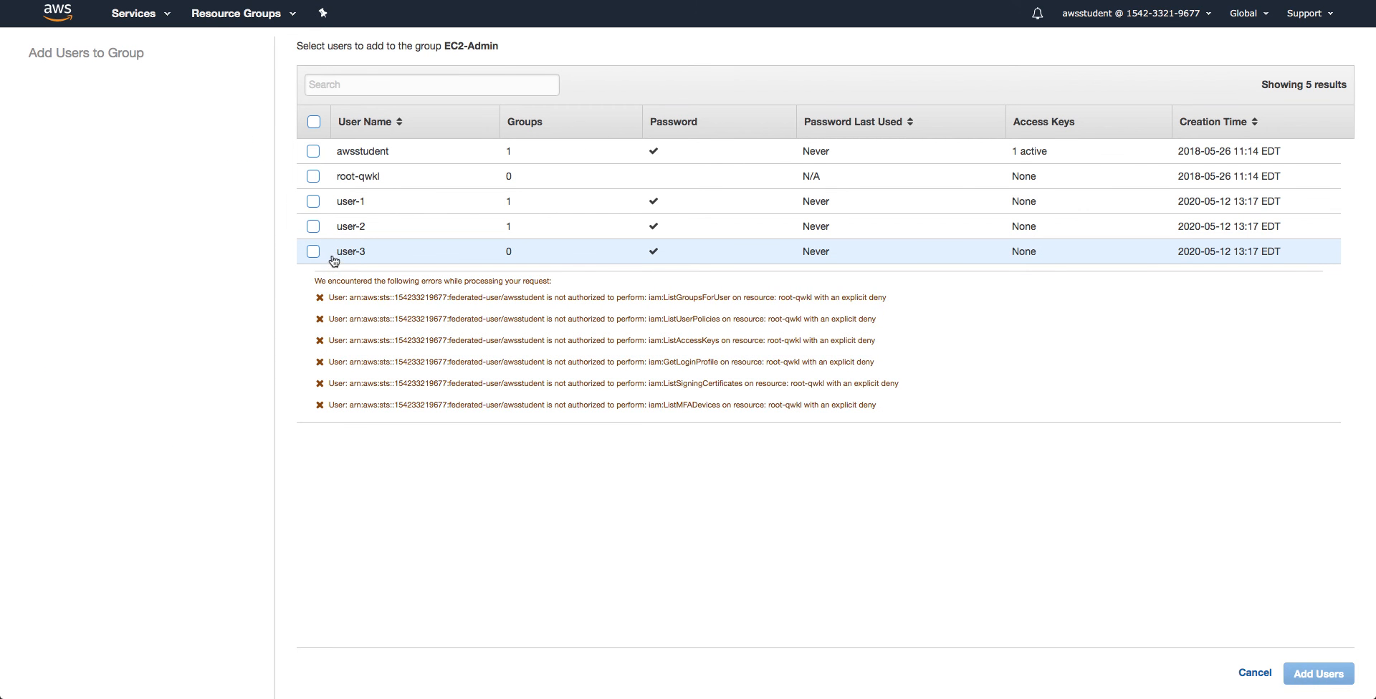
left_click(315, 253)
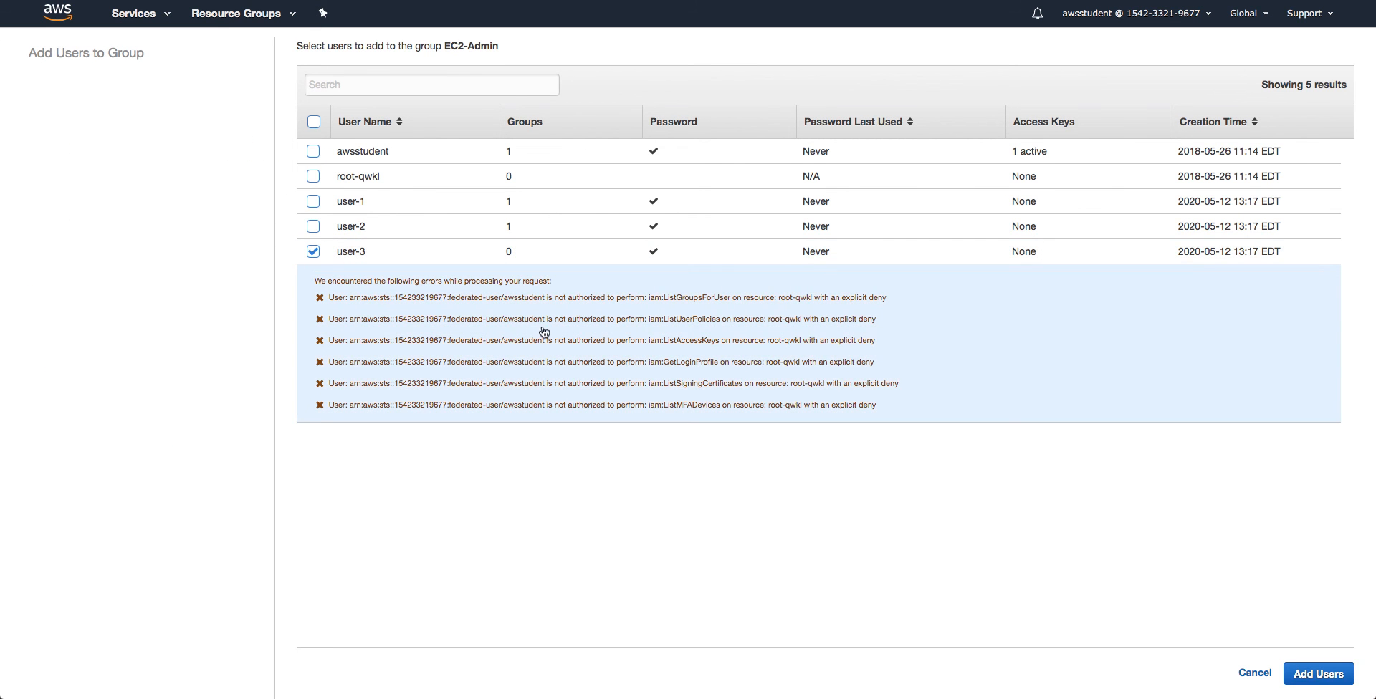
left_click(1309, 673)
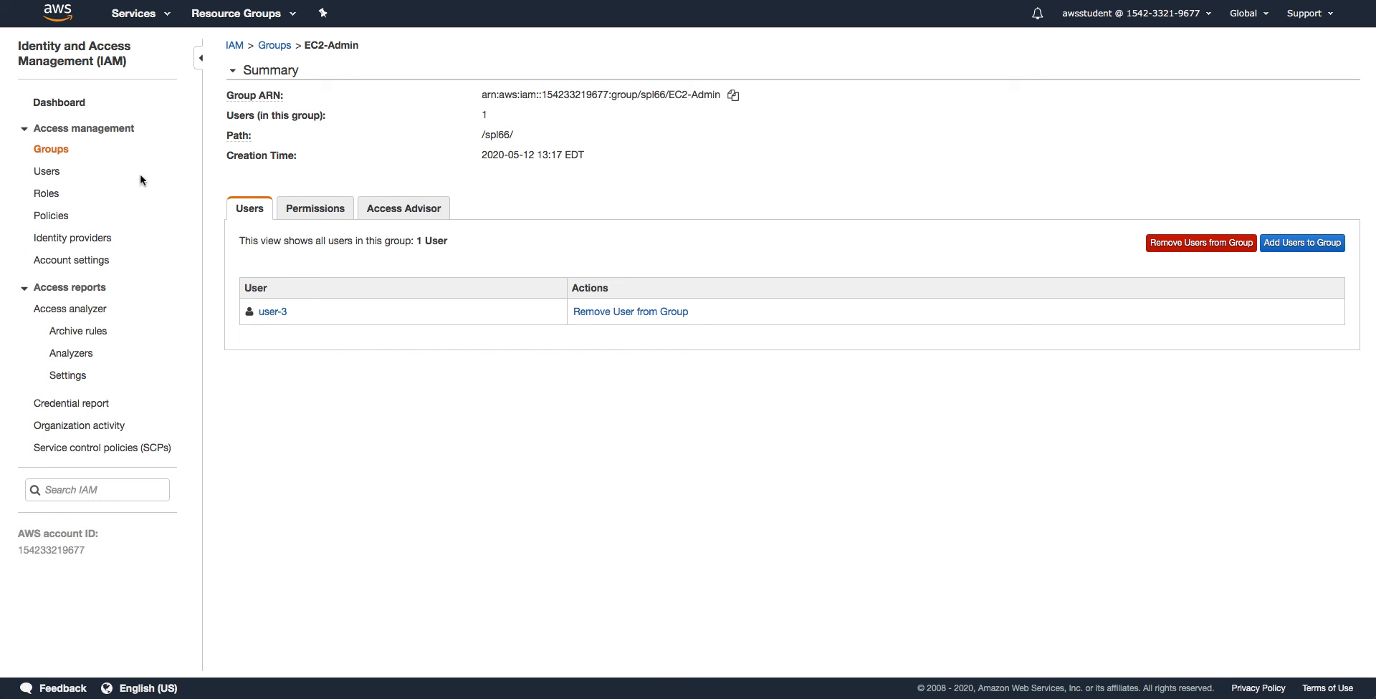
left_click(51, 150)
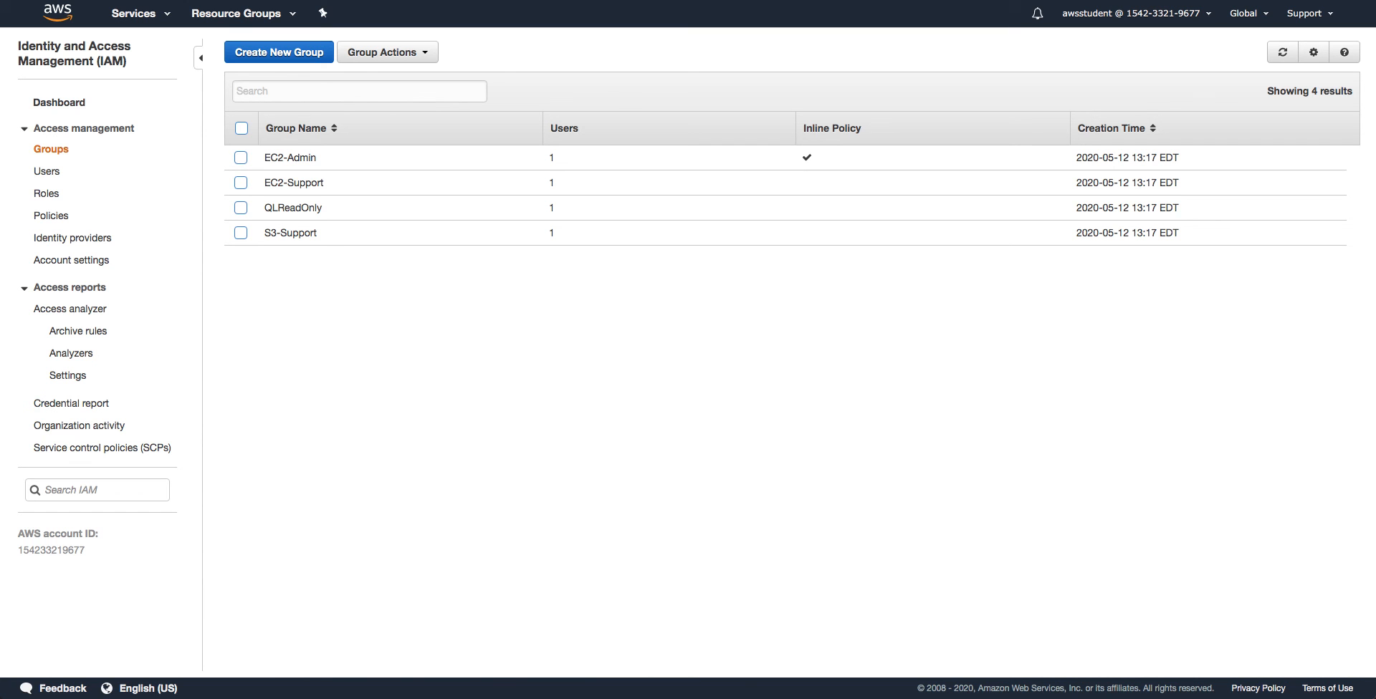
left_click(63, 104)
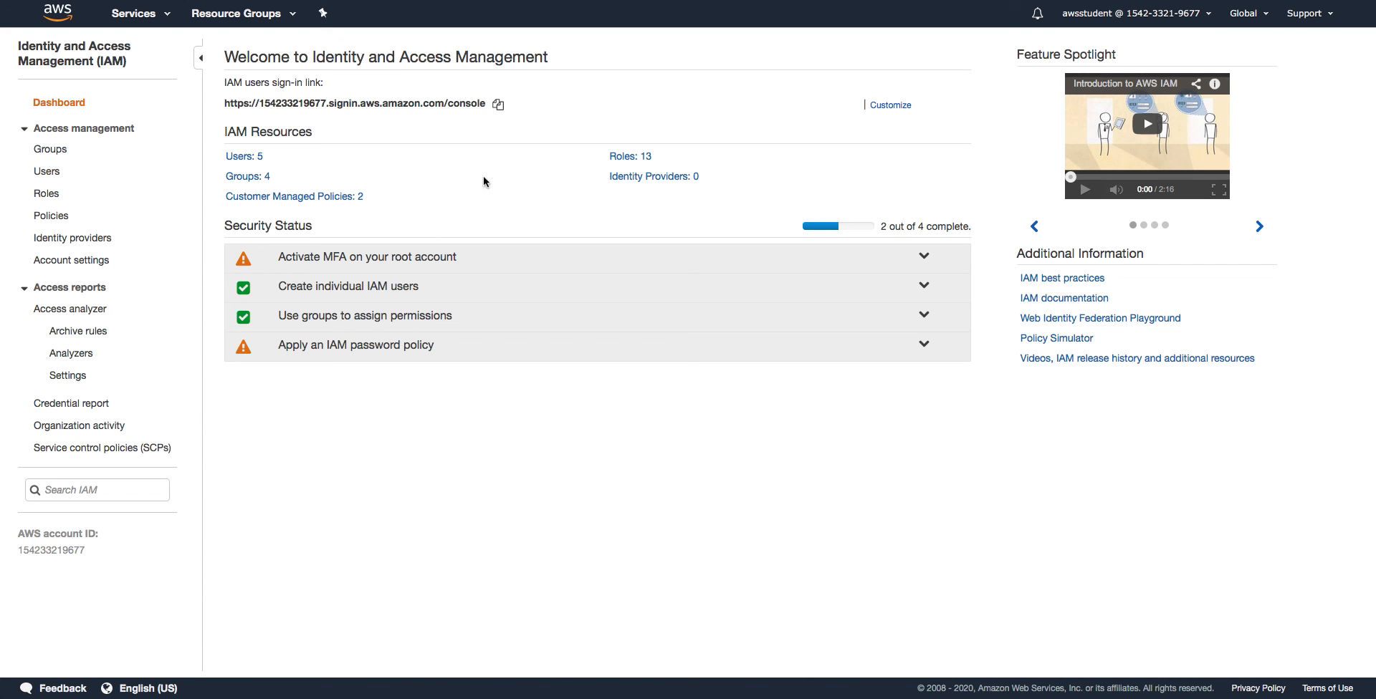
Copy the IAM users sign-in link from the dashboard and open a new incognito window
left_click(499, 106)
left_click(107, 0)
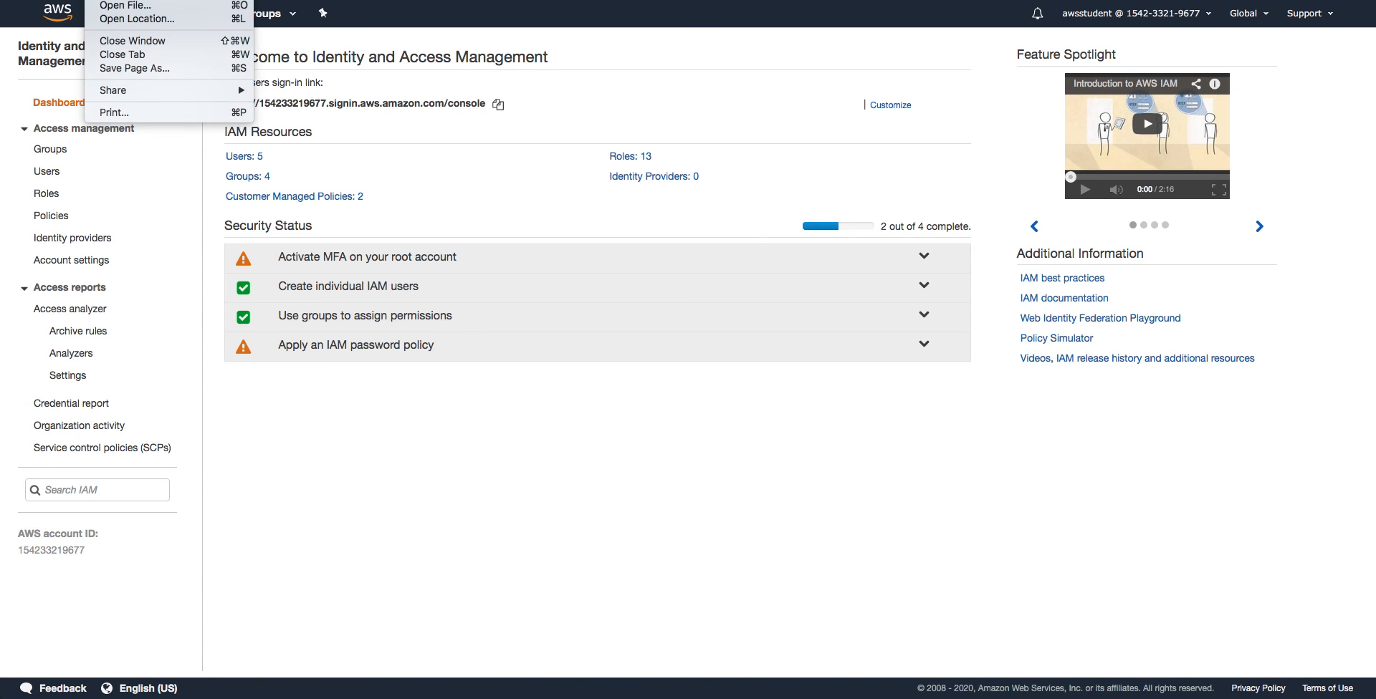
left_click(136, 0)
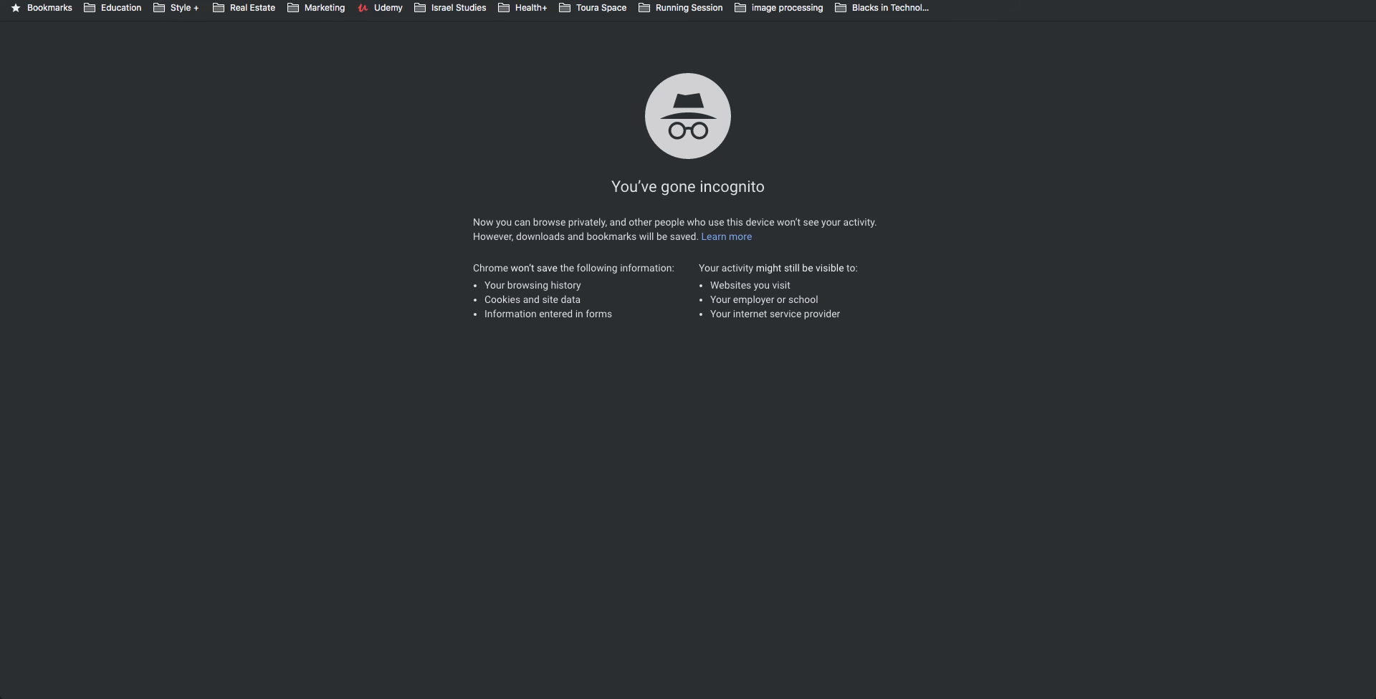
Load the pasted IAM sign-in link and sign in as user-1 with the pasted password
right_click(181, 0)
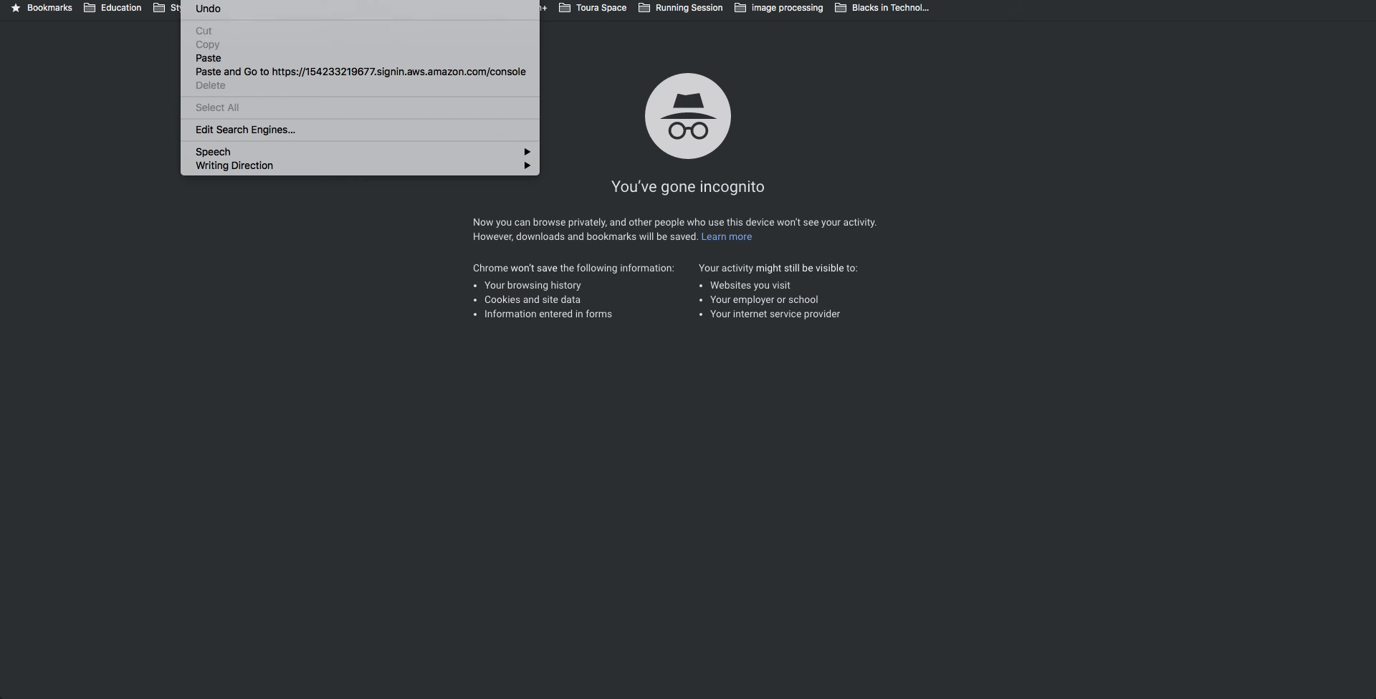
left_click(215, 71)
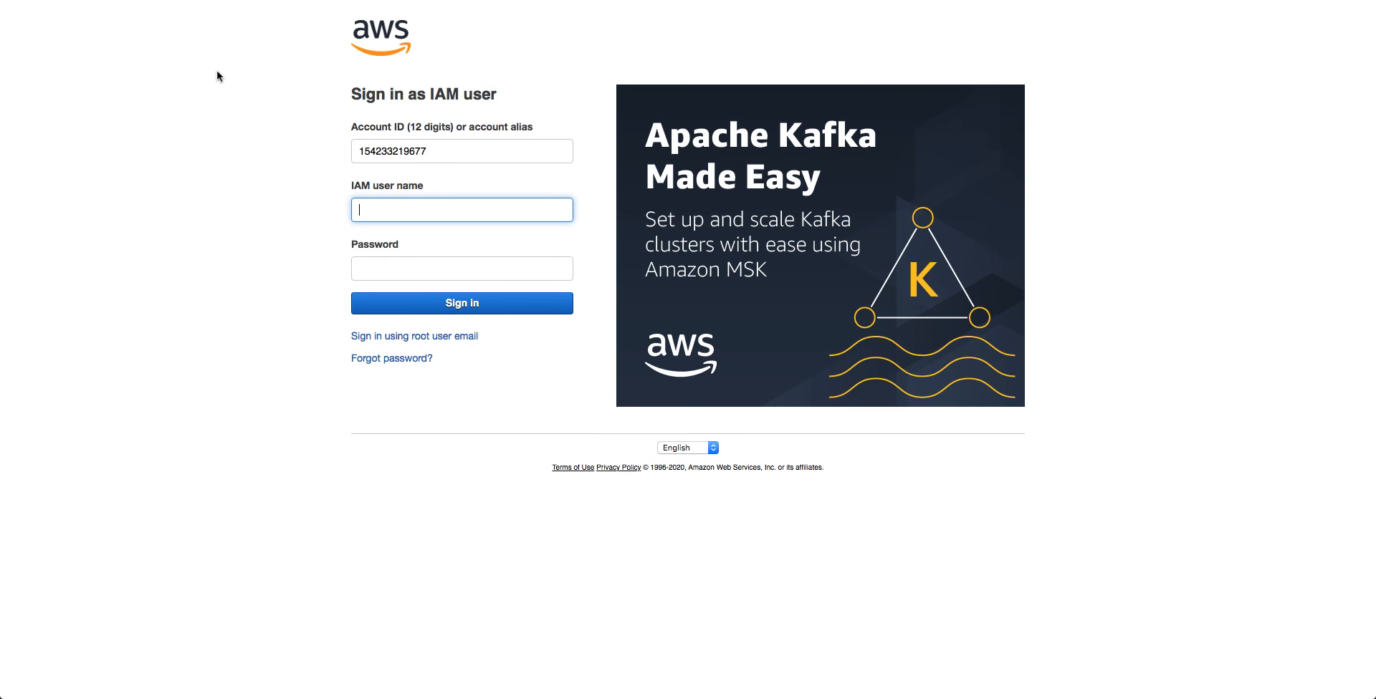
type("user-1")
key("super+Tab")
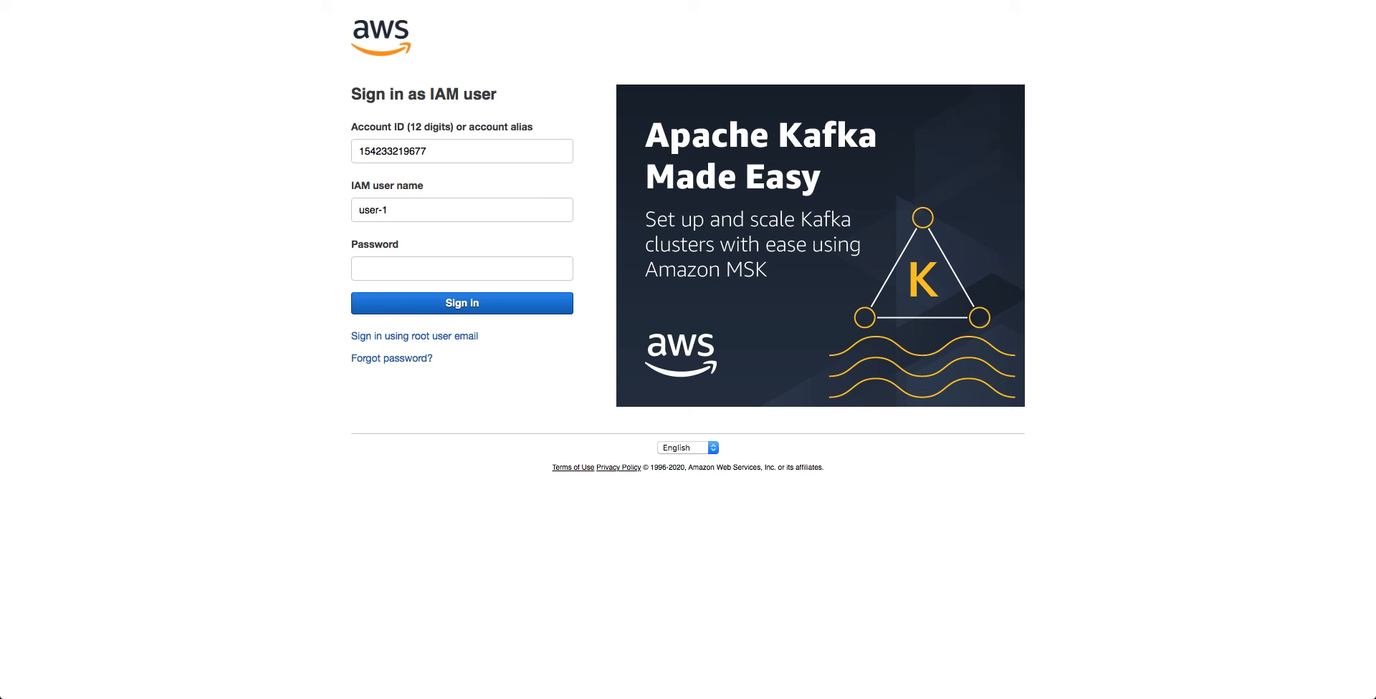
right_click(440, 273)
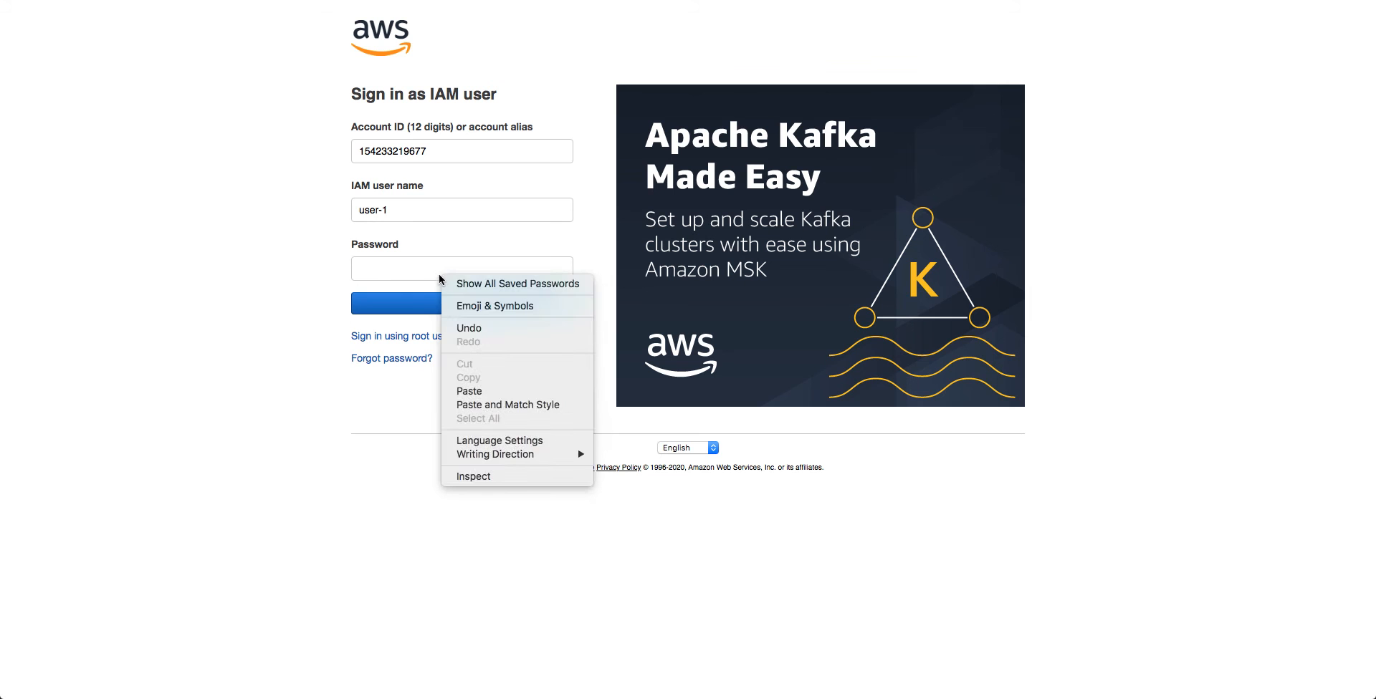
left_click(430, 273)
left_click(430, 273)
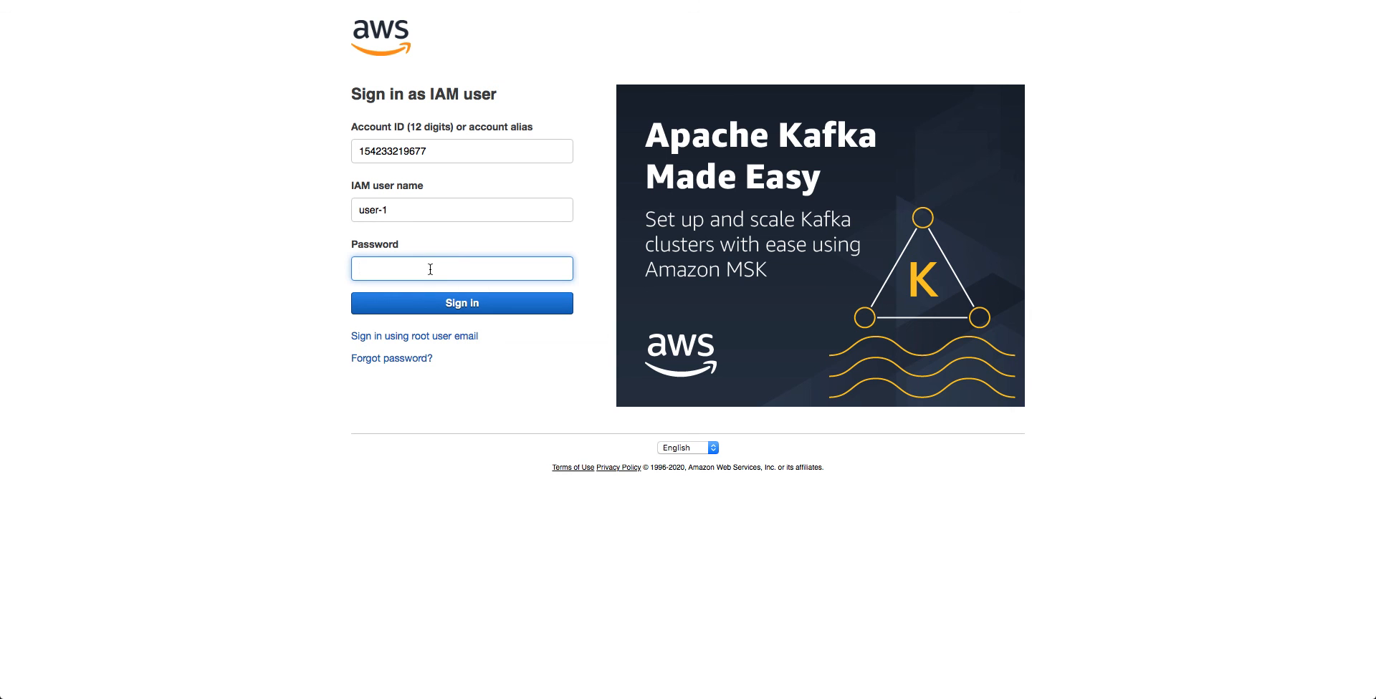
key("super+v")
left_click(437, 304)
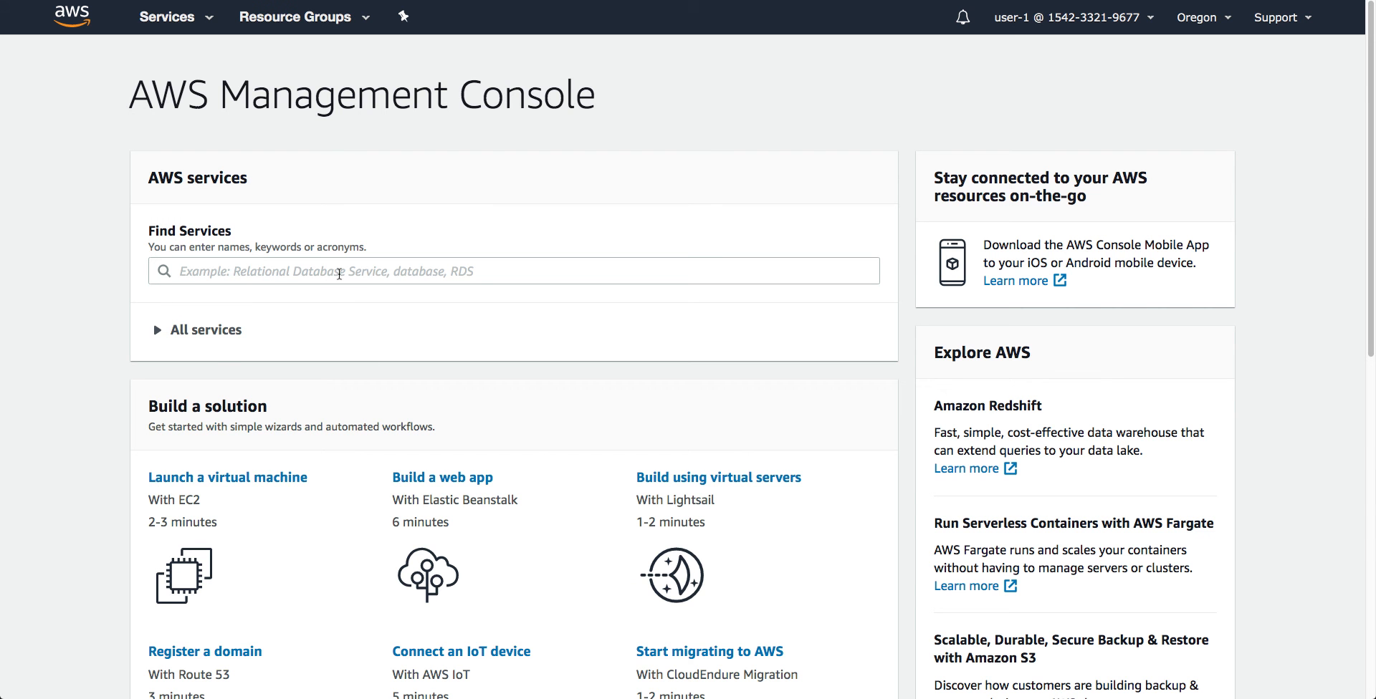
Search for s3 and open the S3 service to list the three buckets
left_click(339, 274)
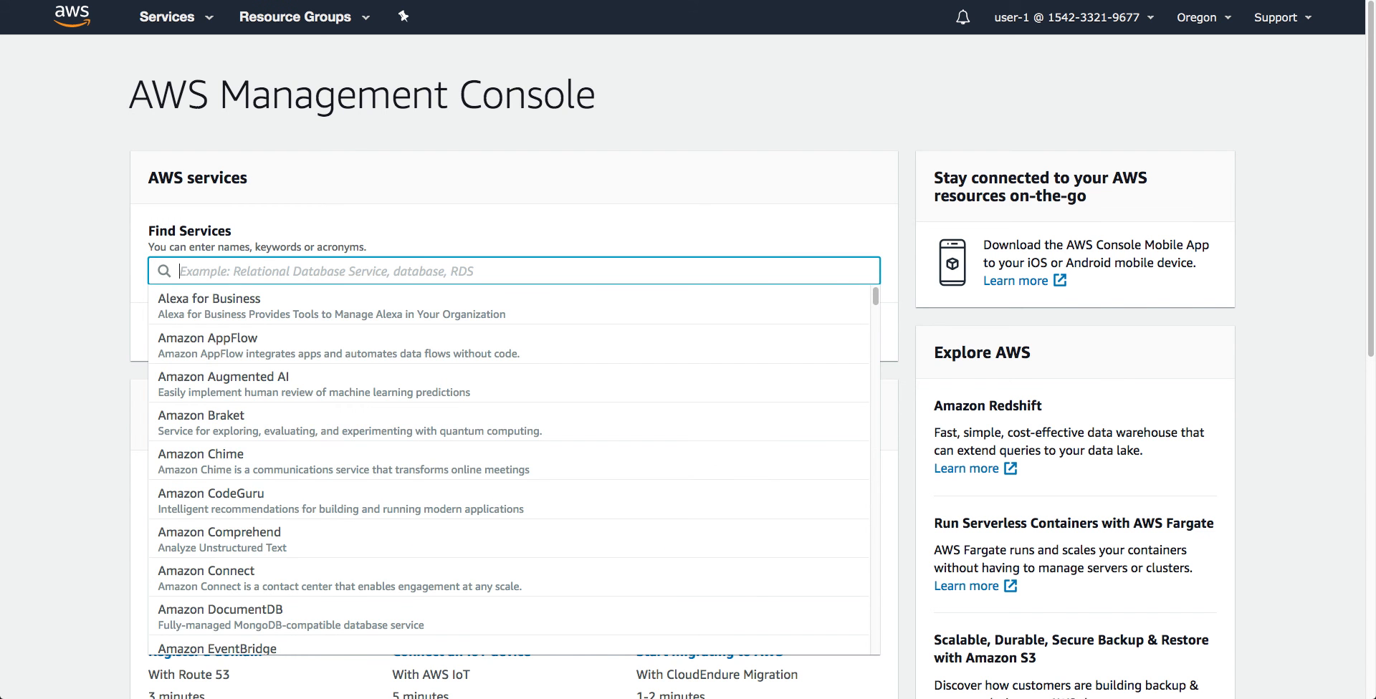
type("s3")
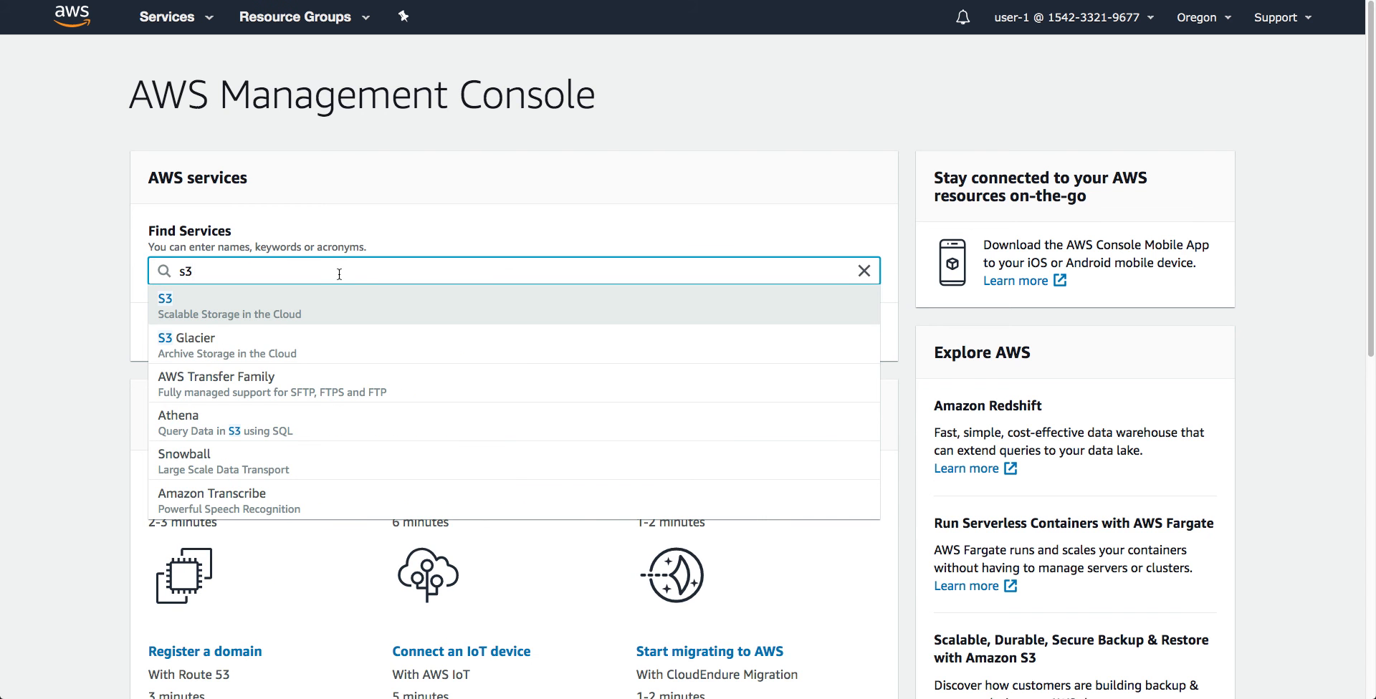
left_click(364, 296)
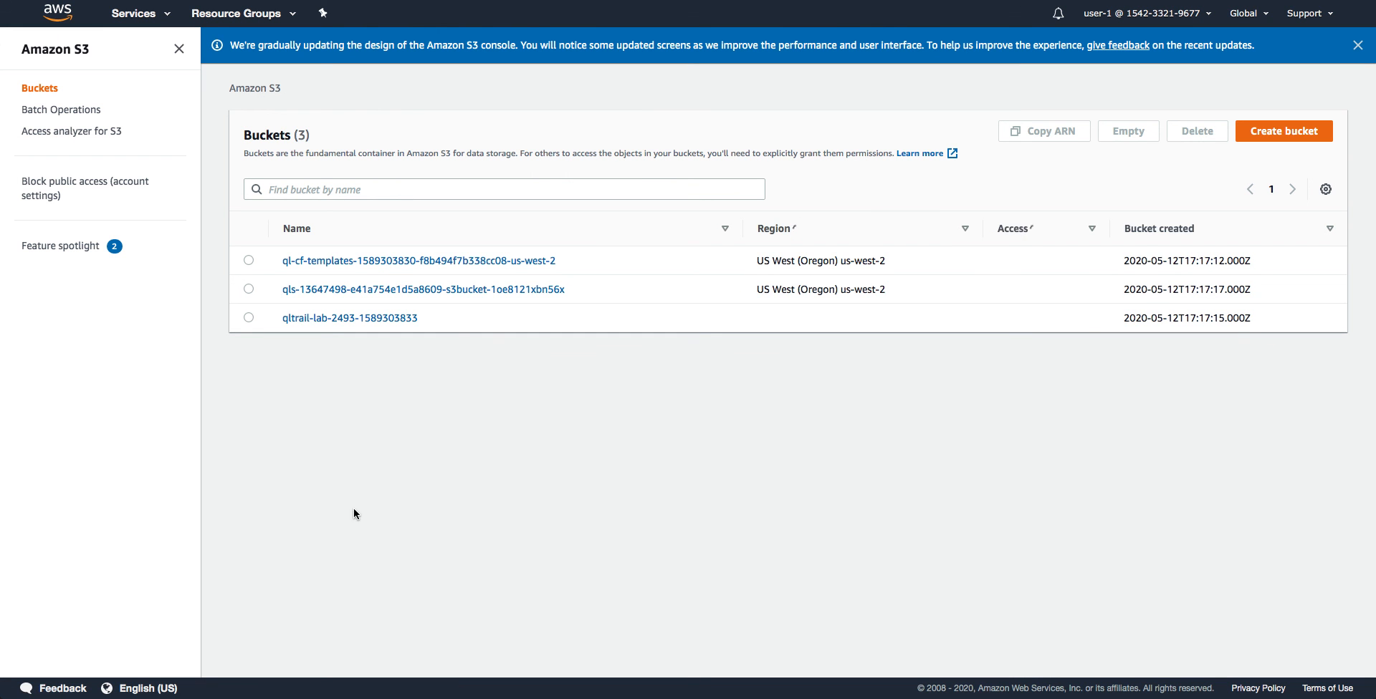
left_click(348, 291)
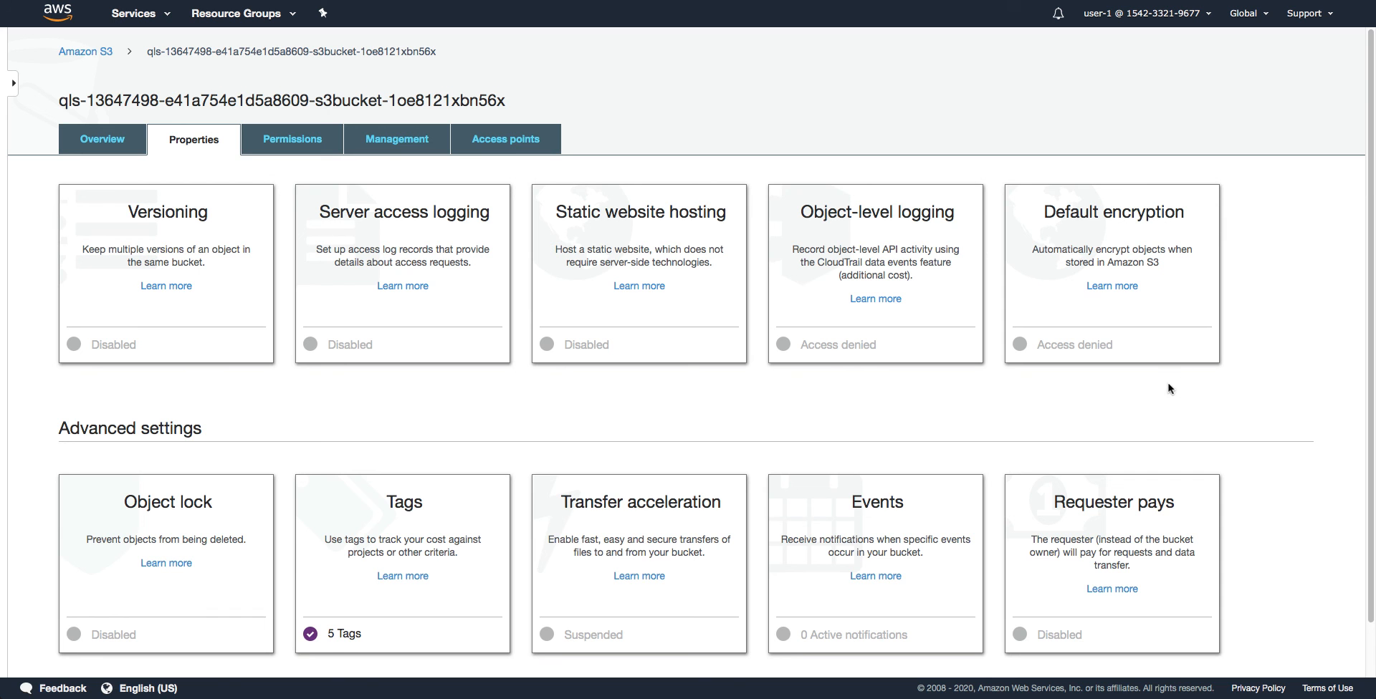
Scroll the lab bucket's Properties: versioning disabled, transfer acceleration suspended, 5 tags
scroll(470, 454, "down", 2)
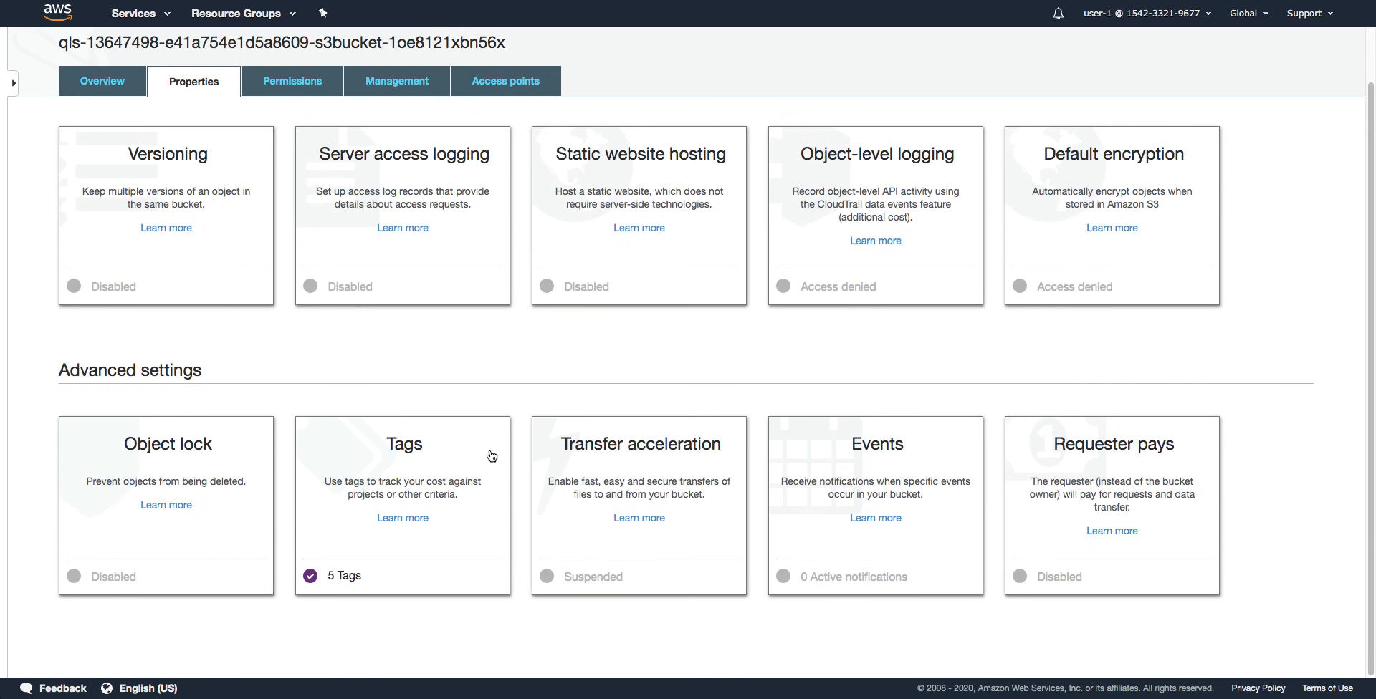
scroll(511, 501, "up", 2)
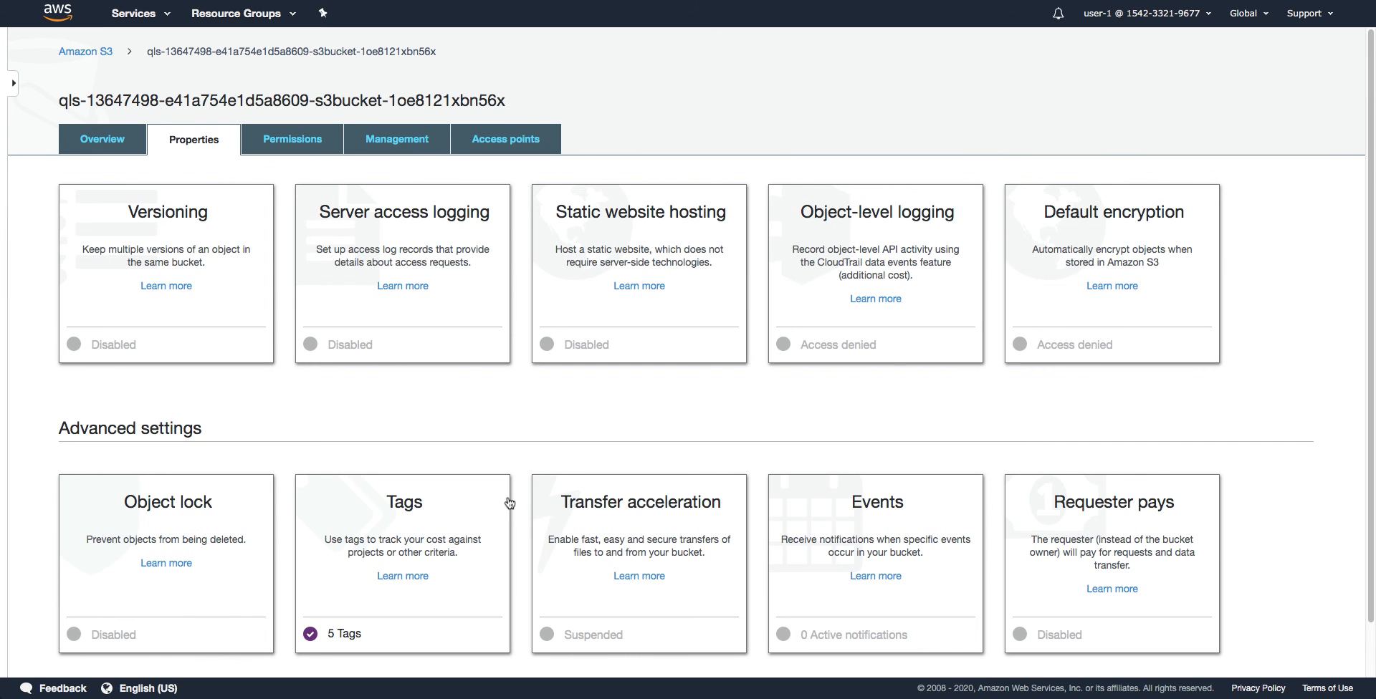
Sign out of the console and sign back in as user-1 with the pasted password
left_click(1193, 19)
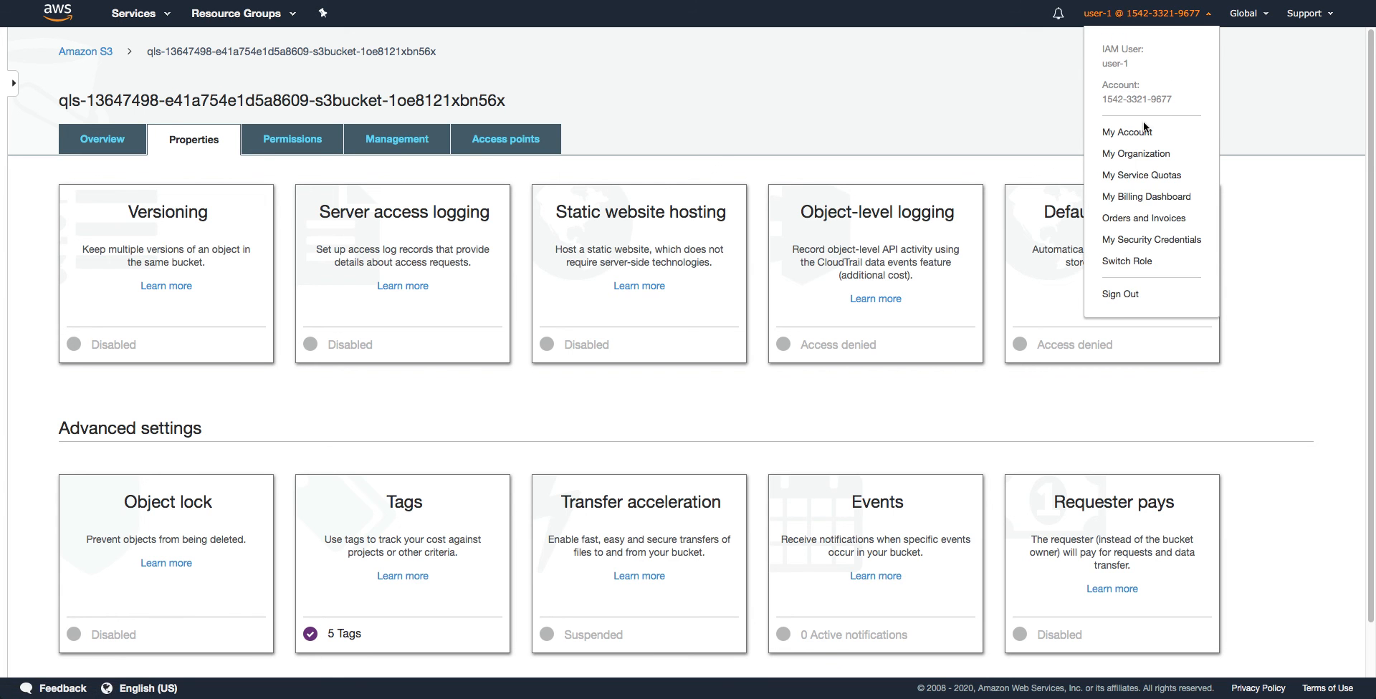
left_click(1132, 298)
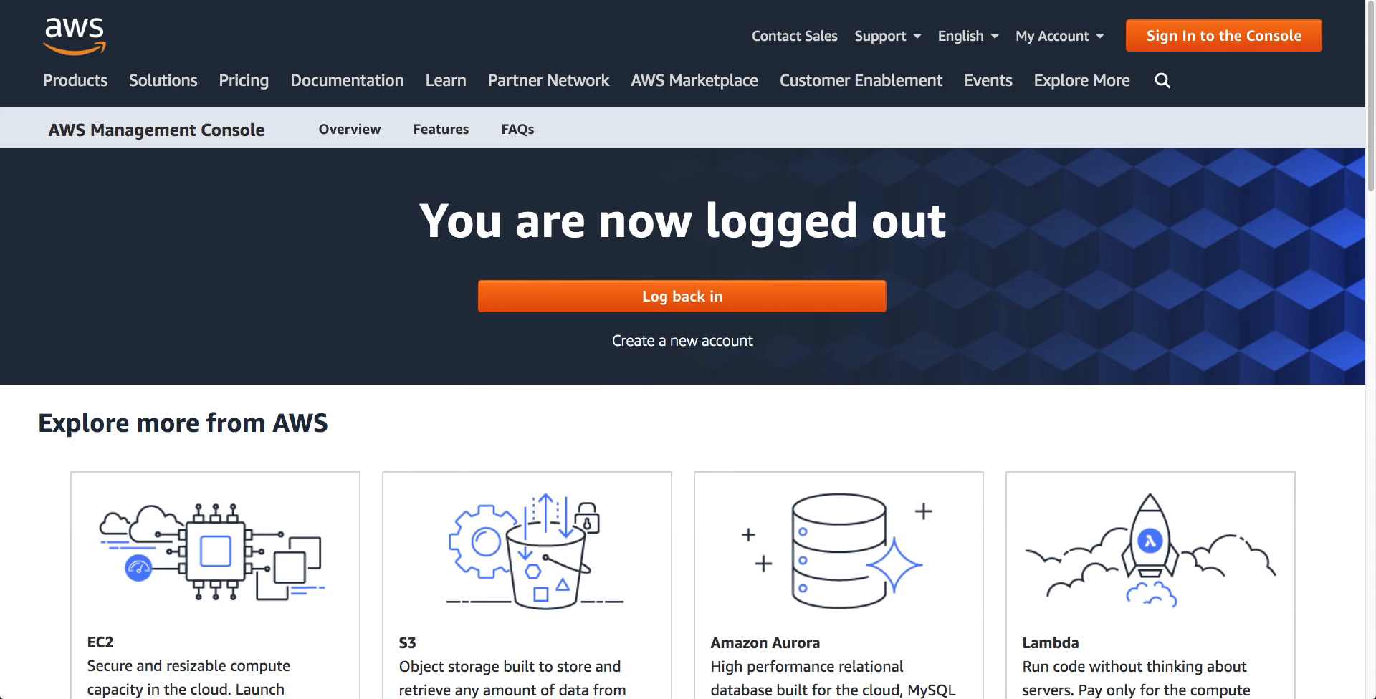
left_click(15, 0)
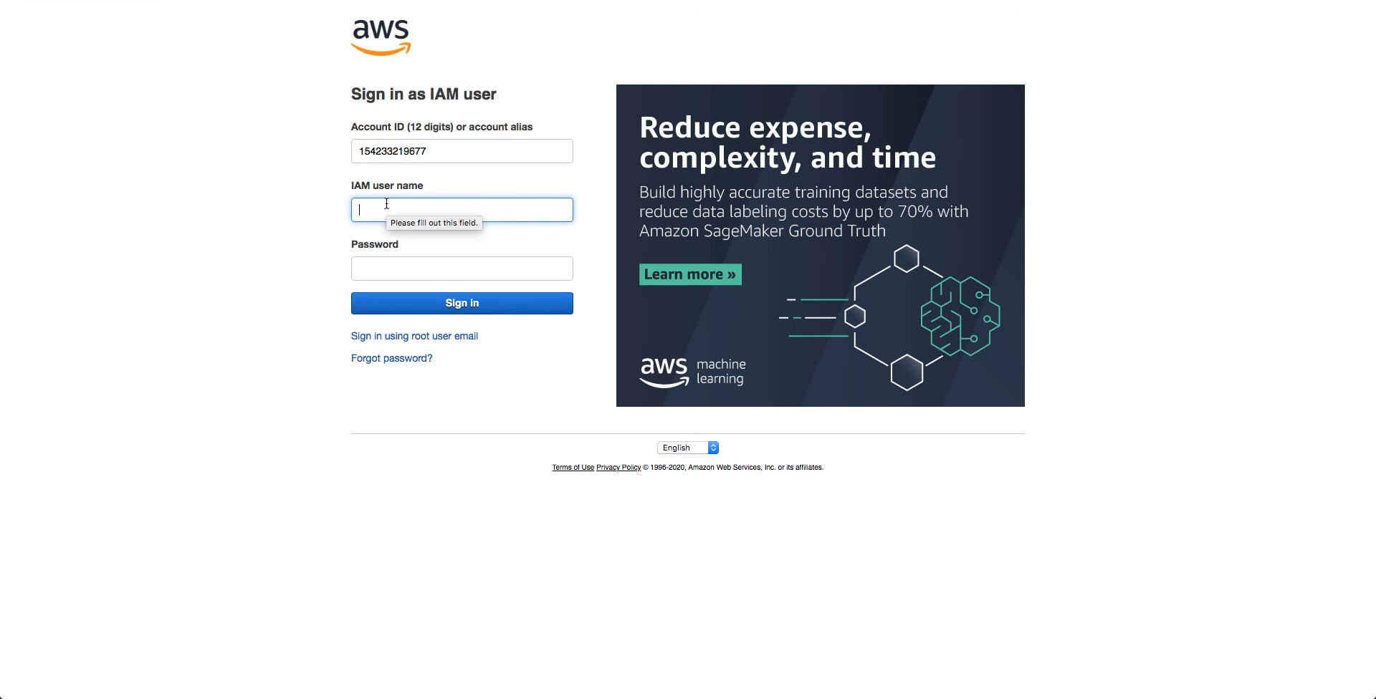
type("user")
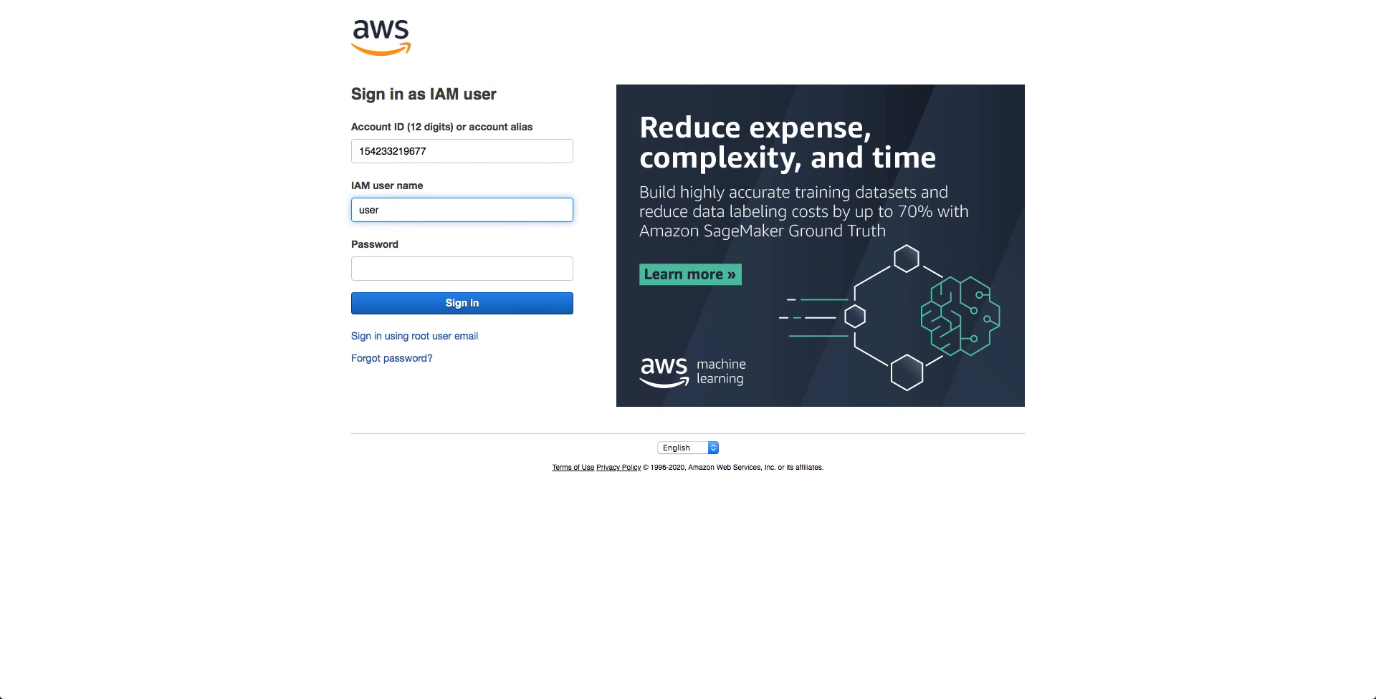
type("-1")
left_click(511, 268)
right_click(511, 268)
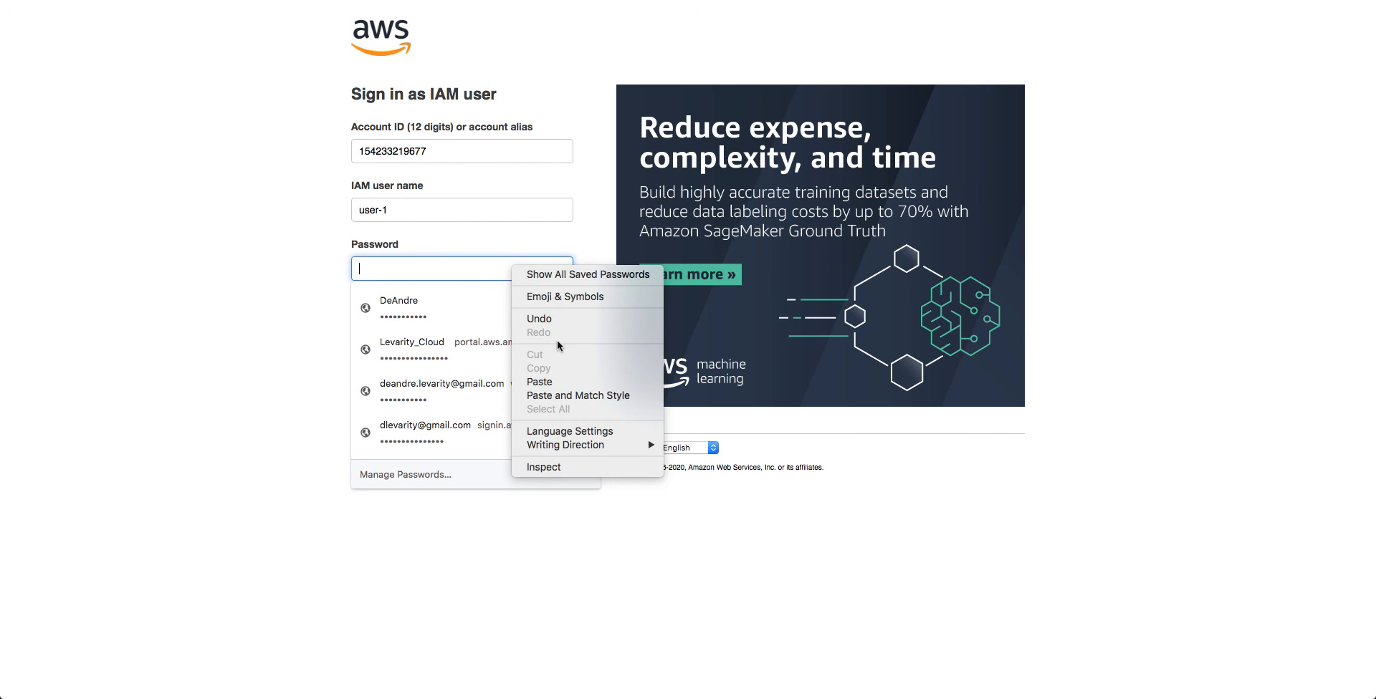
left_click(530, 382)
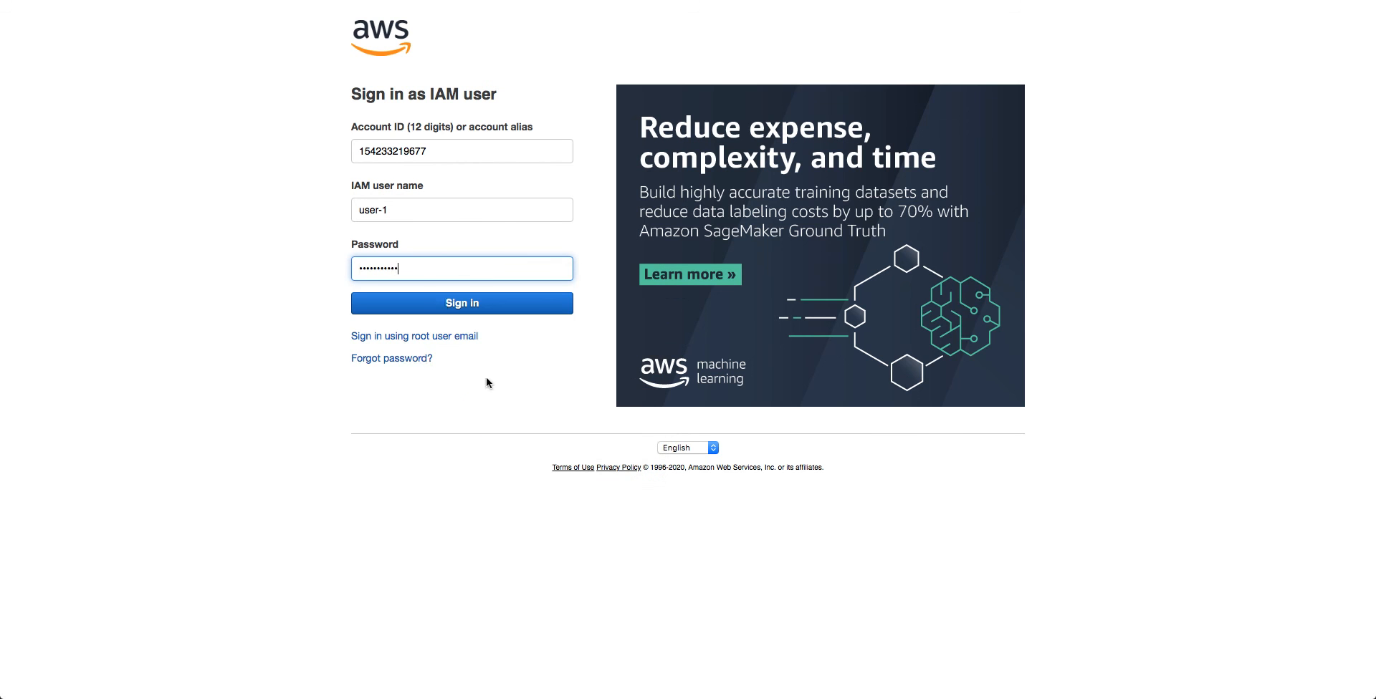
left_click(430, 309)
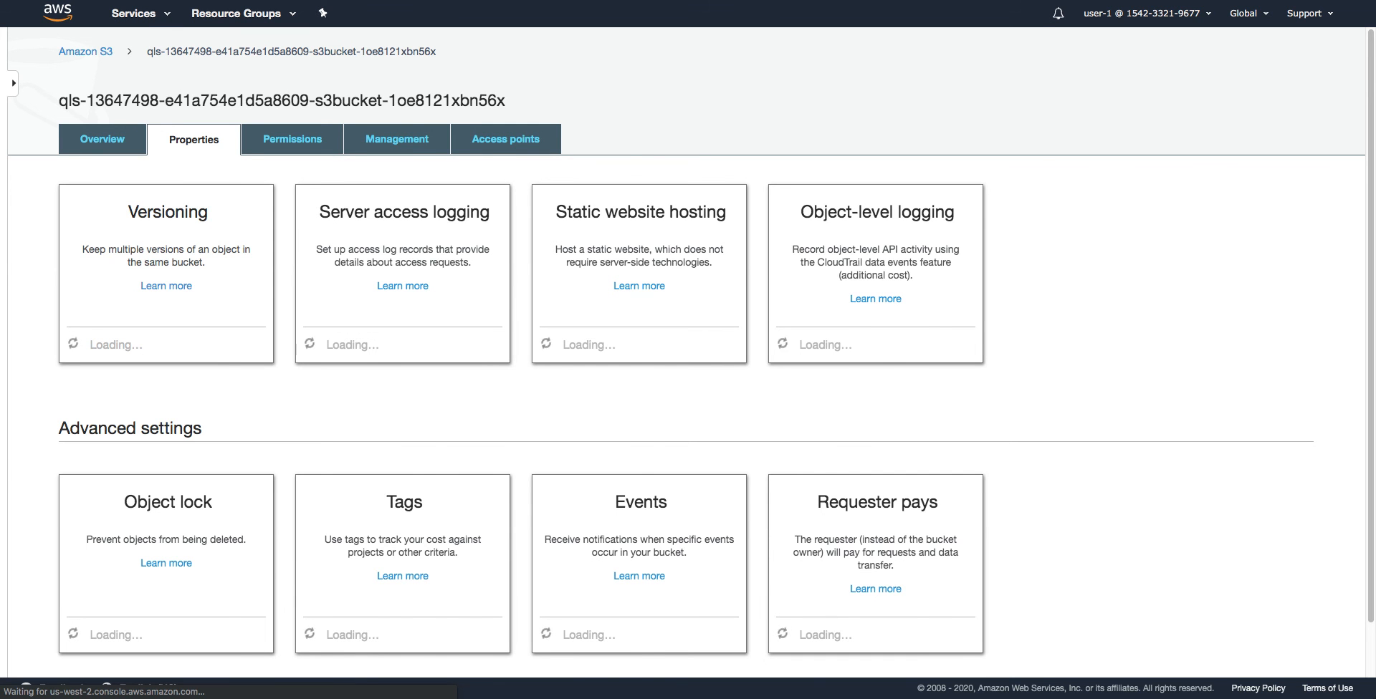
left_click(135, 13)
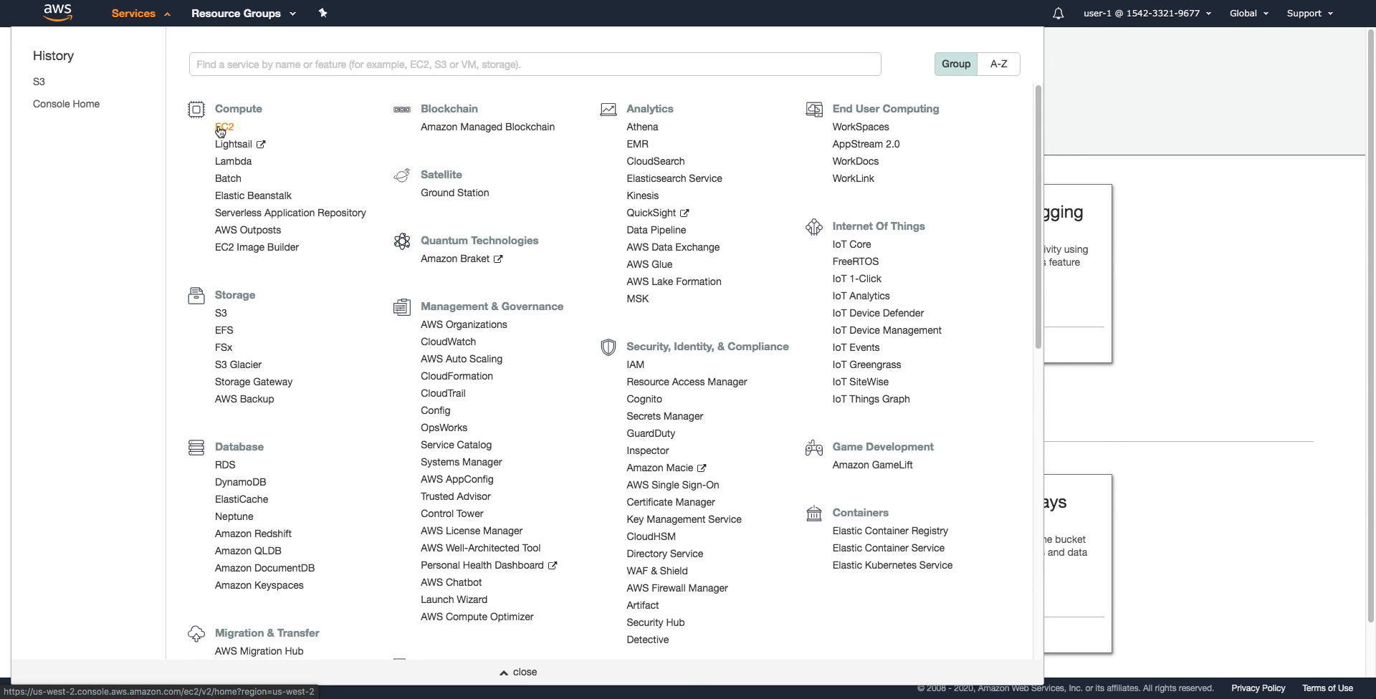
Open EC2 under Compute to reach the Oregon-region EC2 dashboard
left_click(224, 129)
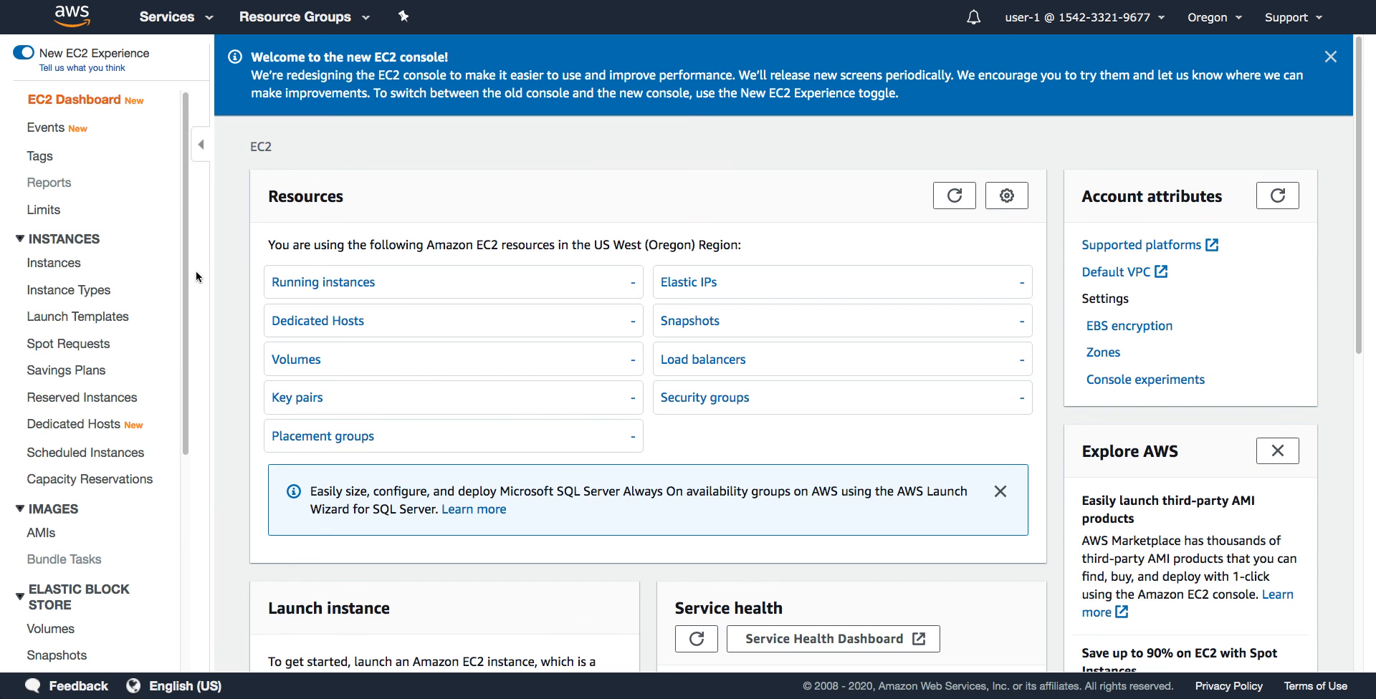
Open EC2 Instances, which reports user-1 is not authorized to fetch instance data
left_click(62, 264)
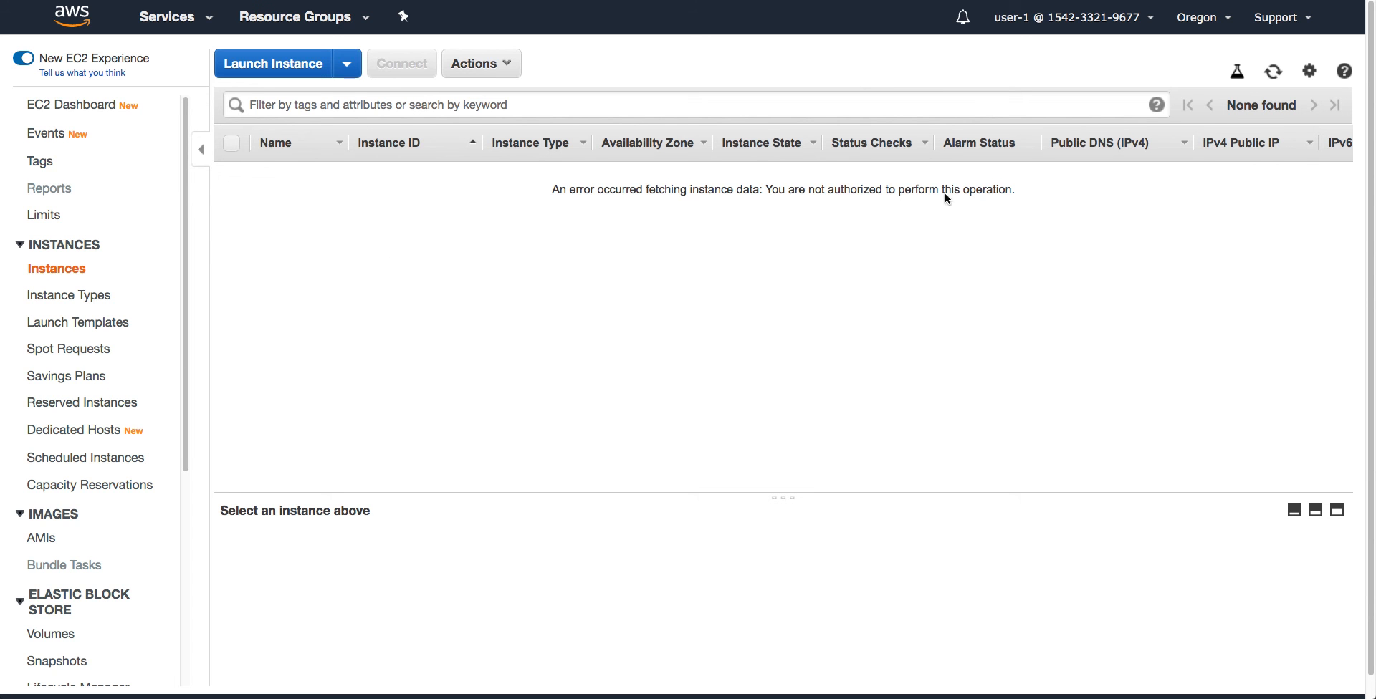
left_click(1140, 27)
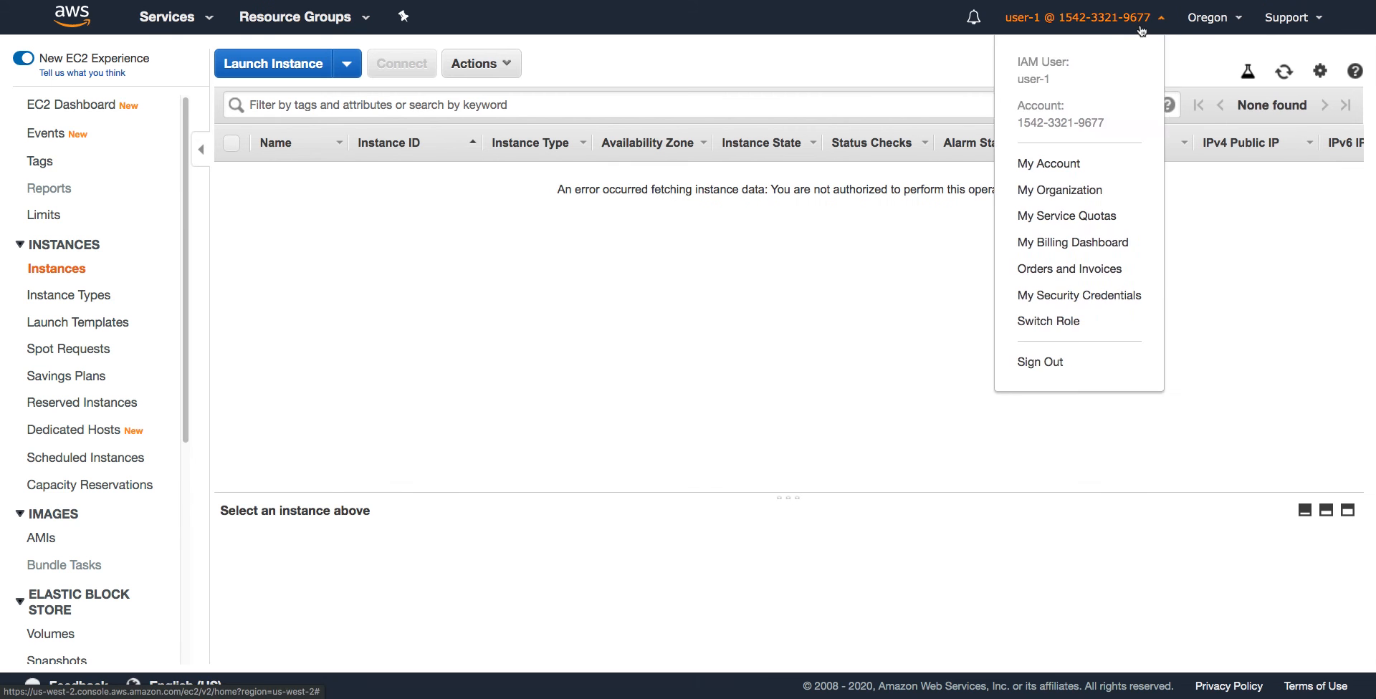
Sign out of the user-1 session and return to the IAM user sign-in page
left_click(1060, 362)
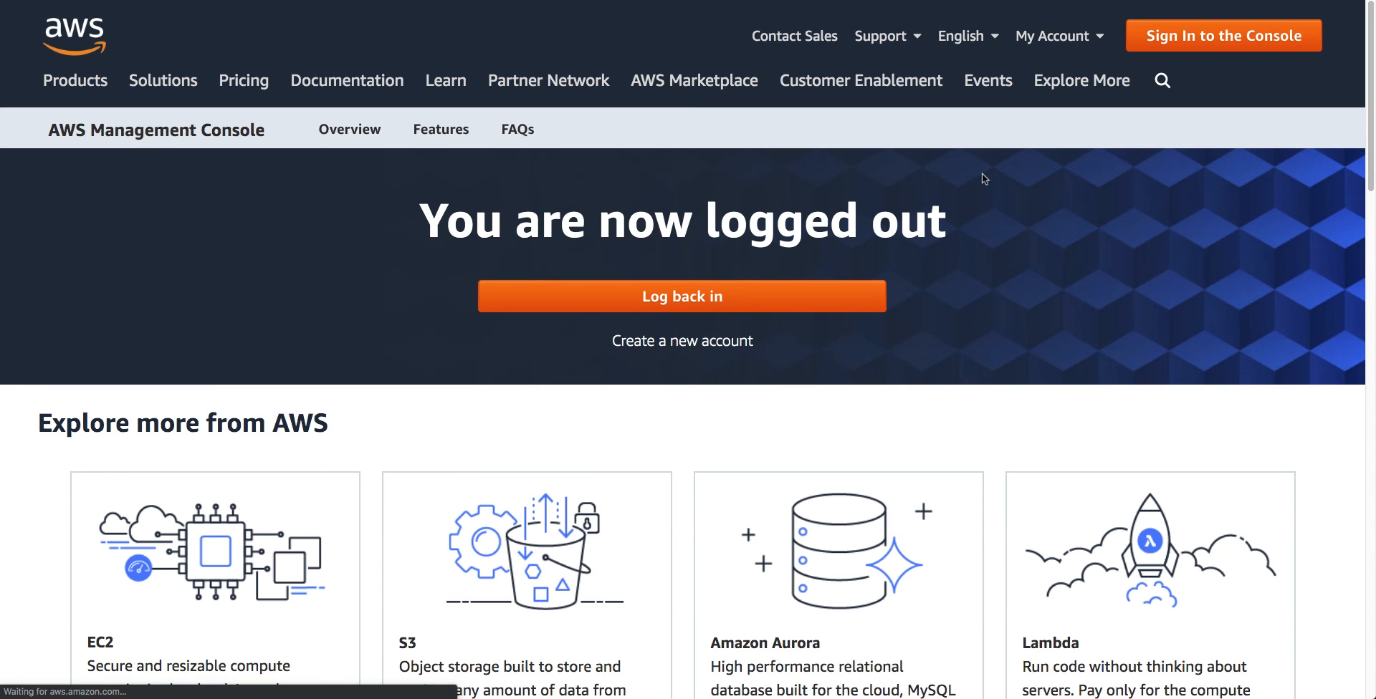
left_click(673, 304)
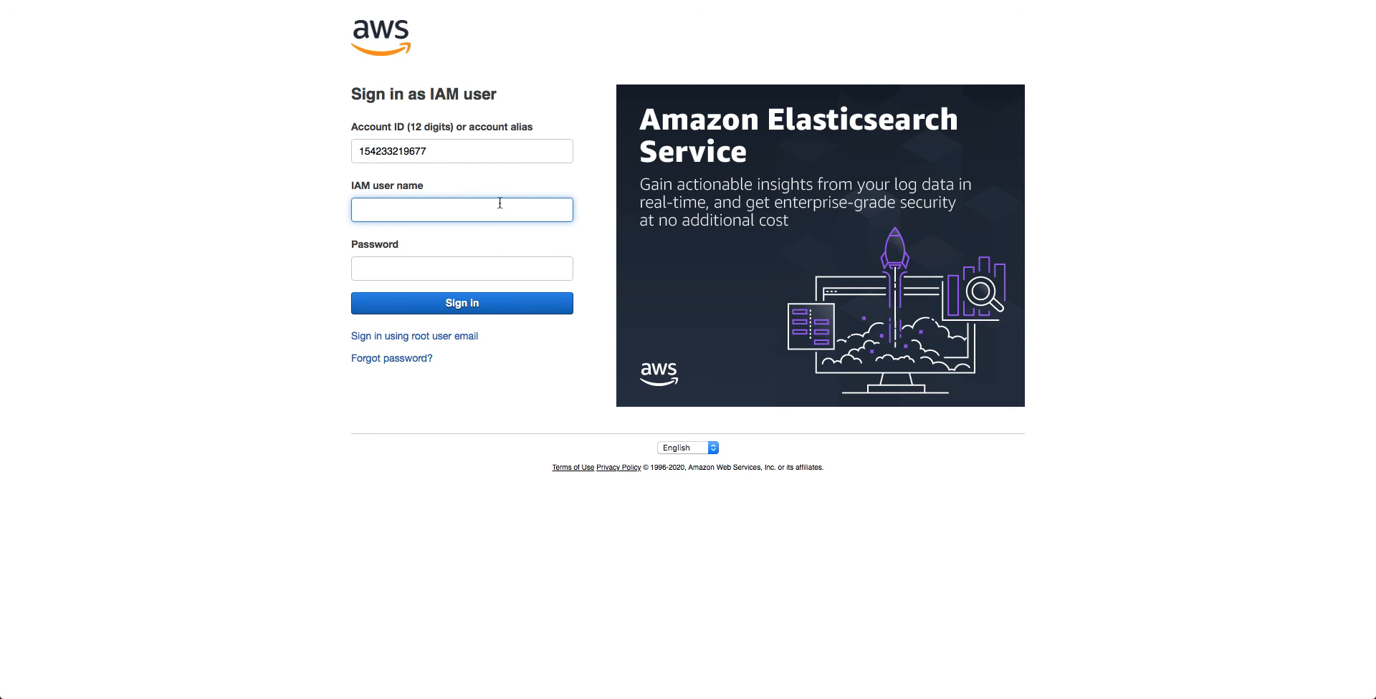
Sign in with IAM user name user-2 and the account password
type("ua")
type("er")
key("BackSpace")
key("BackSpace")
type("ser-2")
left_click(461, 269)
key("super+v")
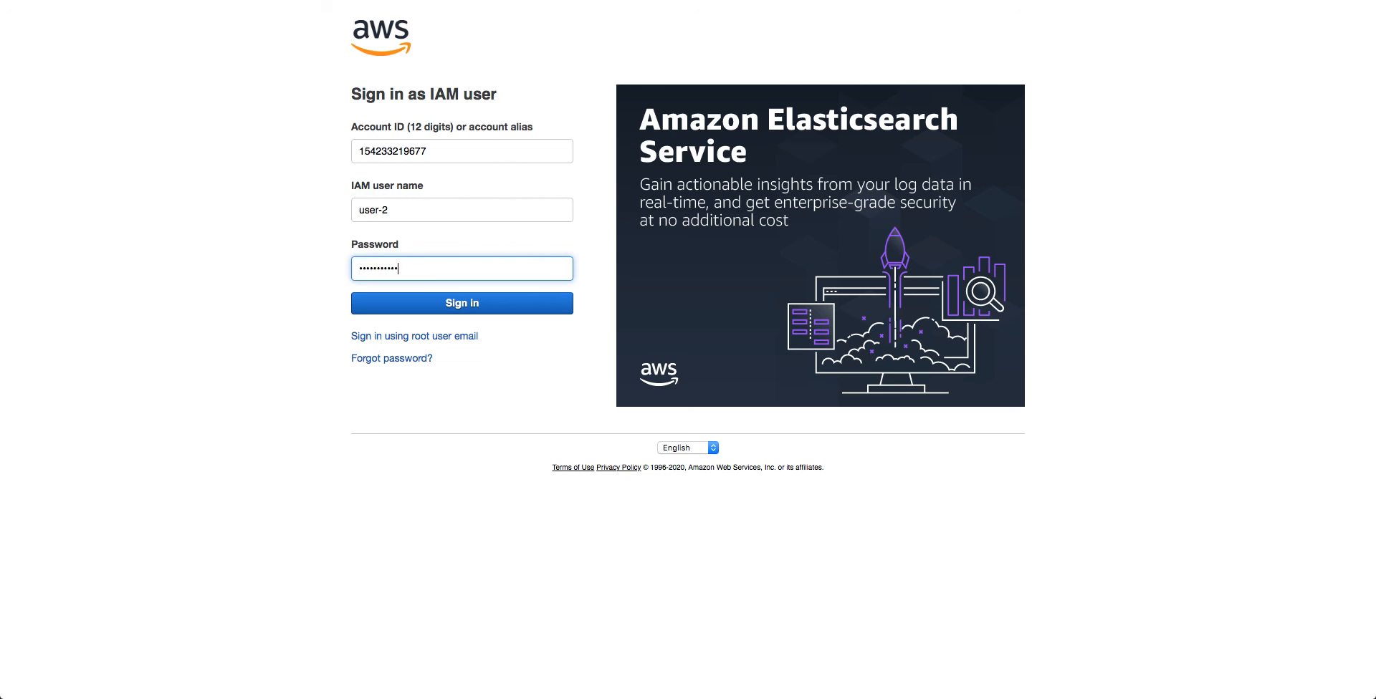
left_click(434, 303)
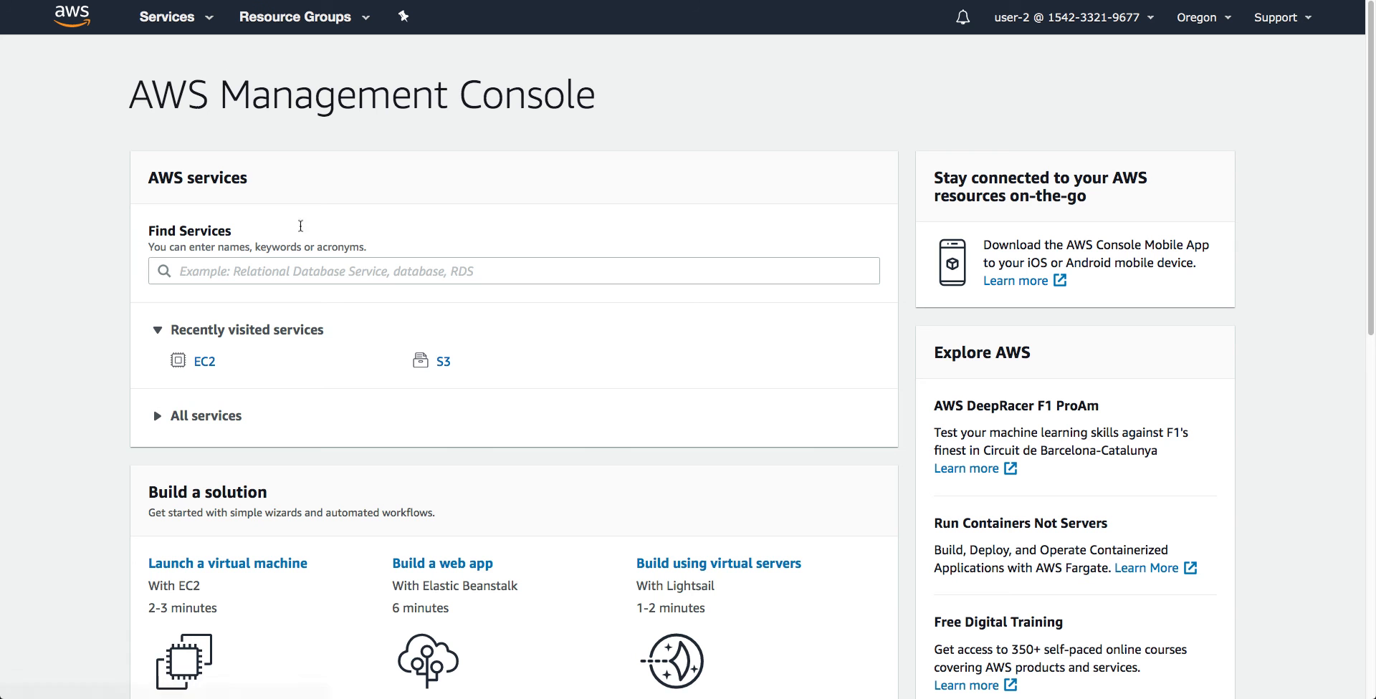
As user-2, open EC2's Instances list showing the running t3.micro instance, with nothing selected
left_click(207, 362)
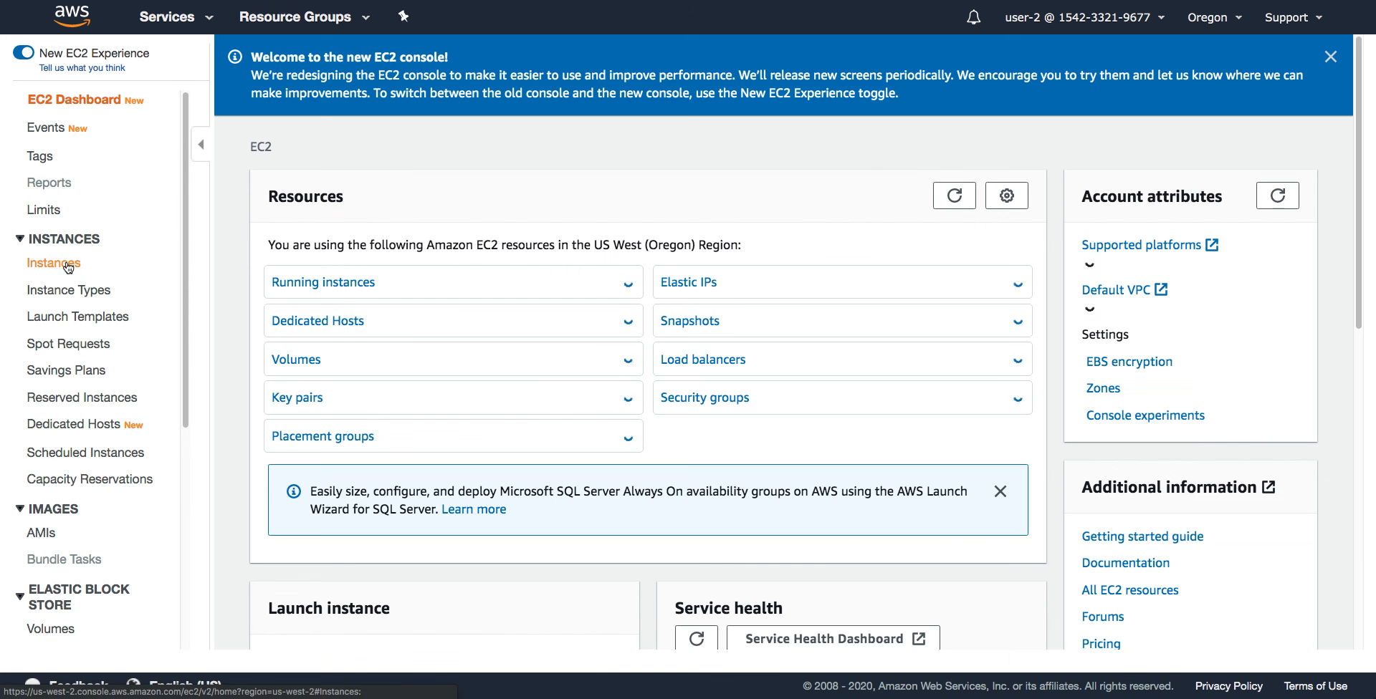
left_click(68, 267)
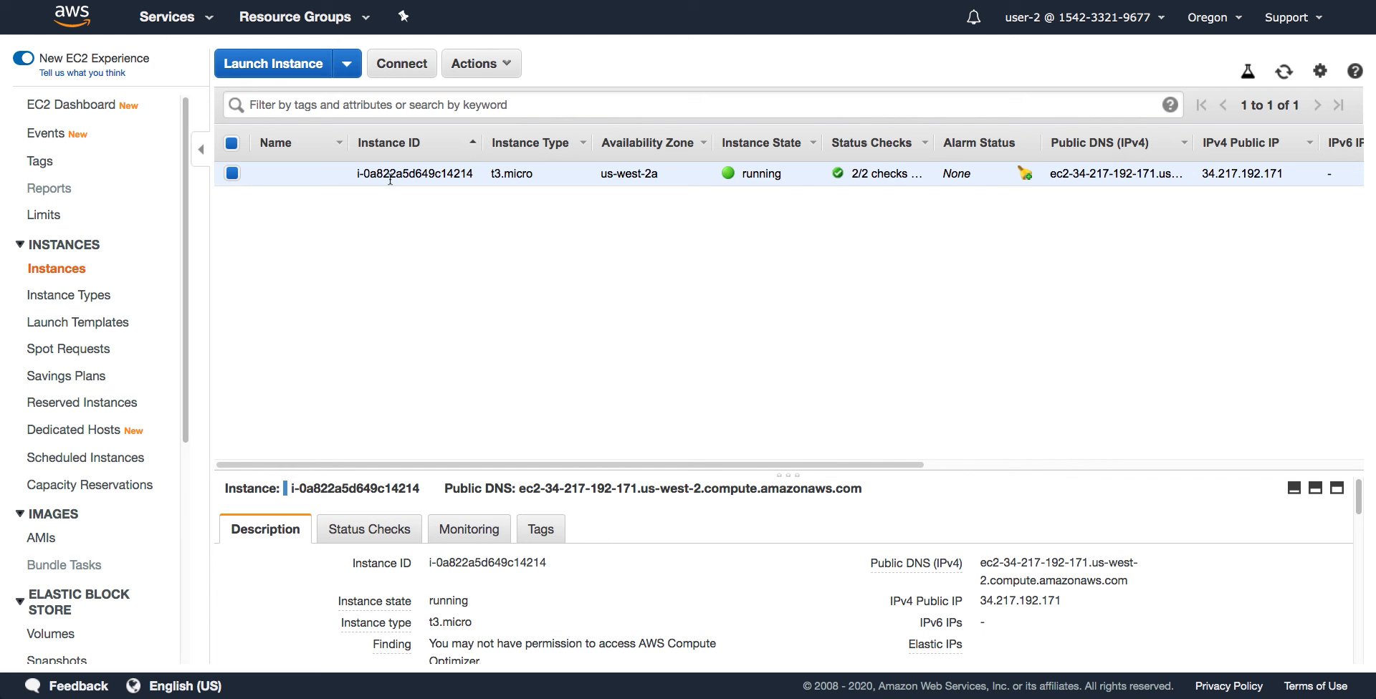
left_click(236, 173)
left_click(235, 172)
left_click(479, 72)
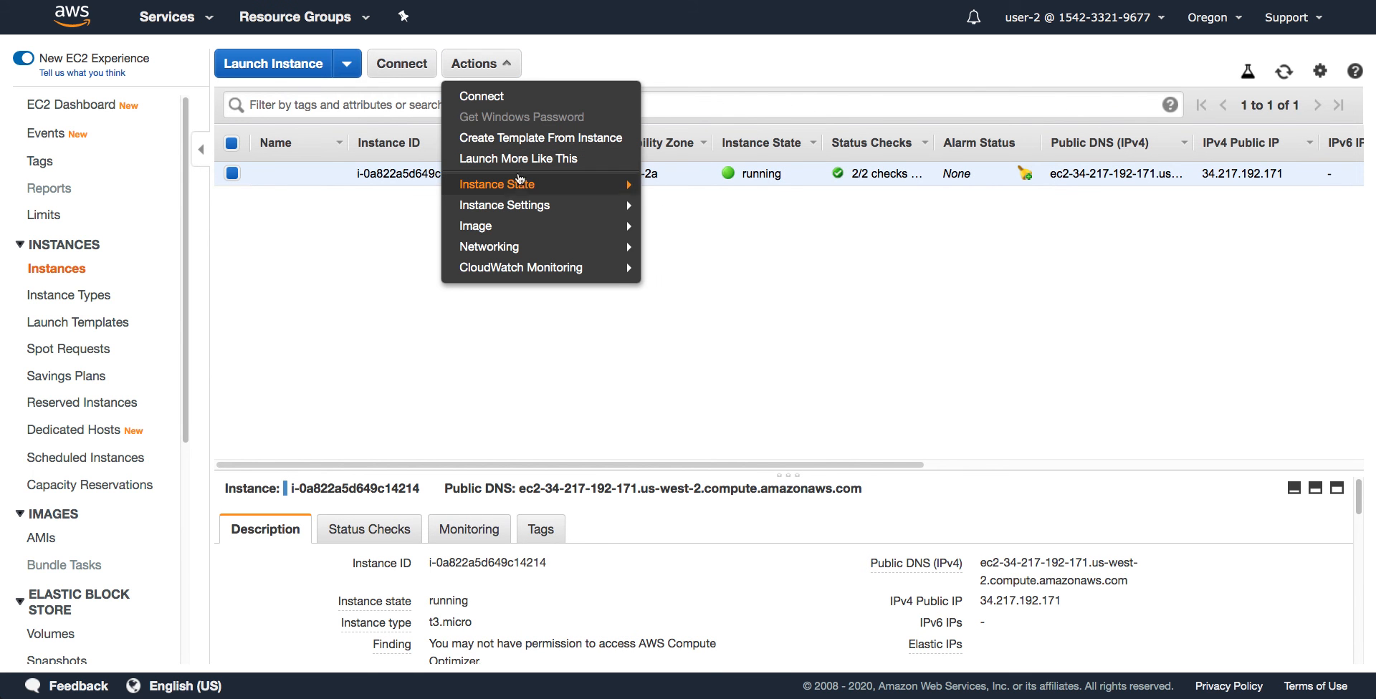
mouse_move(520, 185)
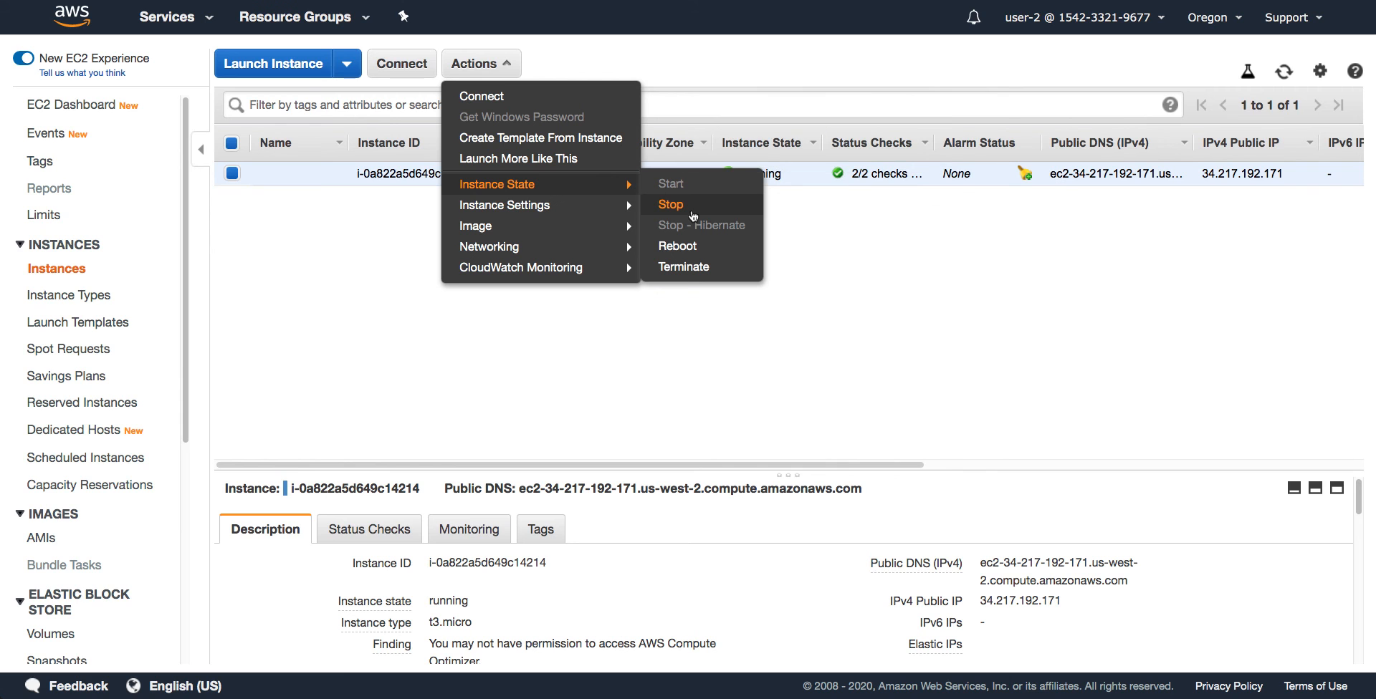
left_click(692, 209)
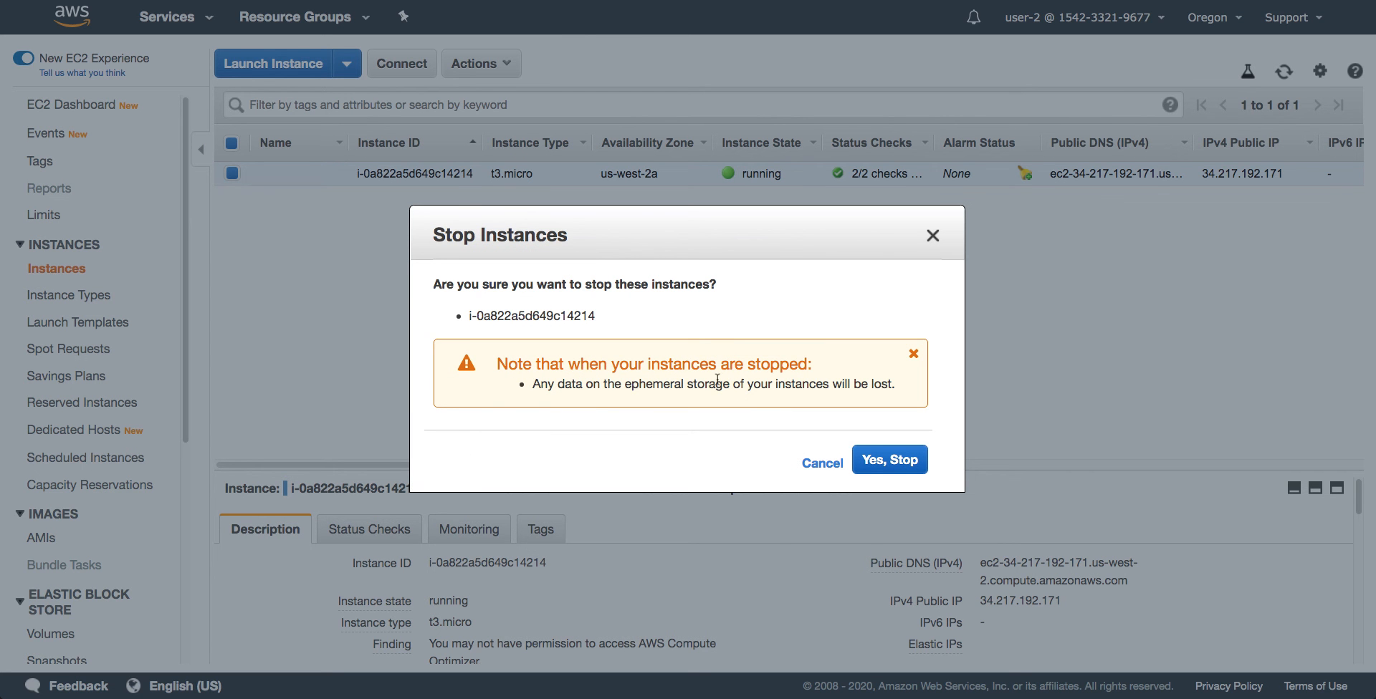
left_click(871, 468)
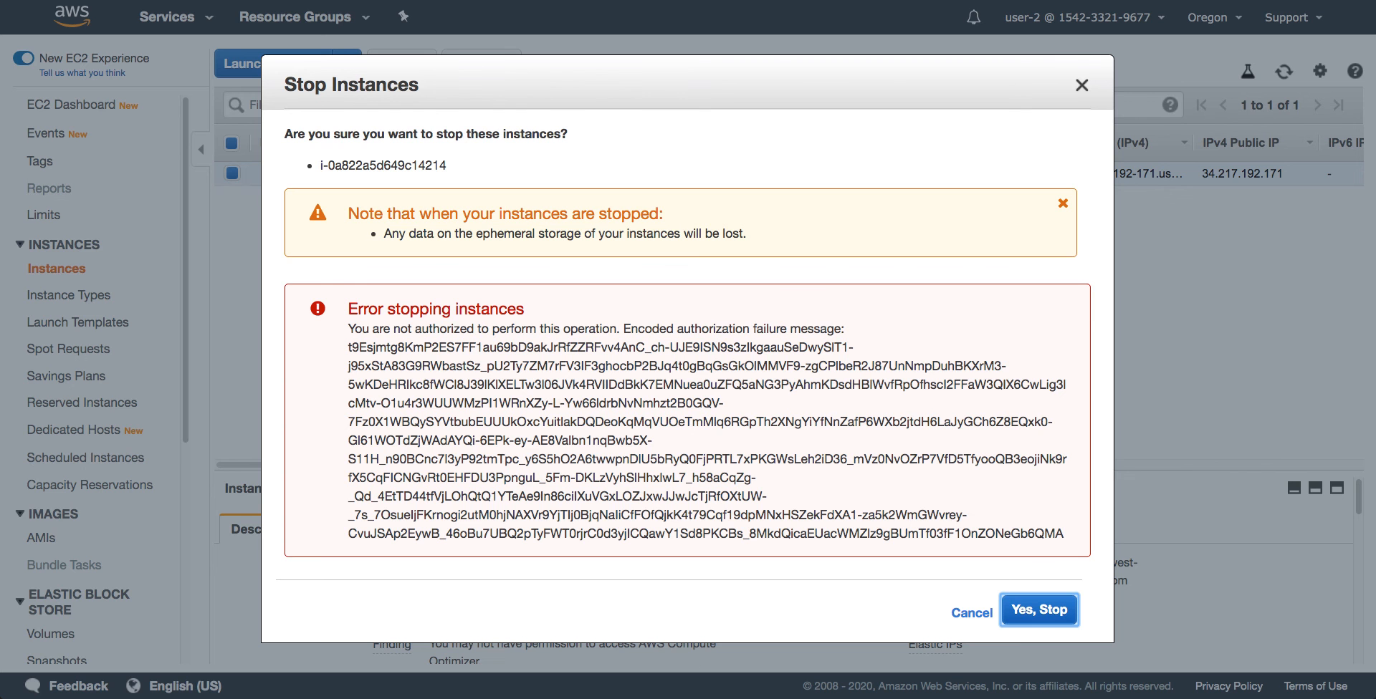
left_click(965, 612)
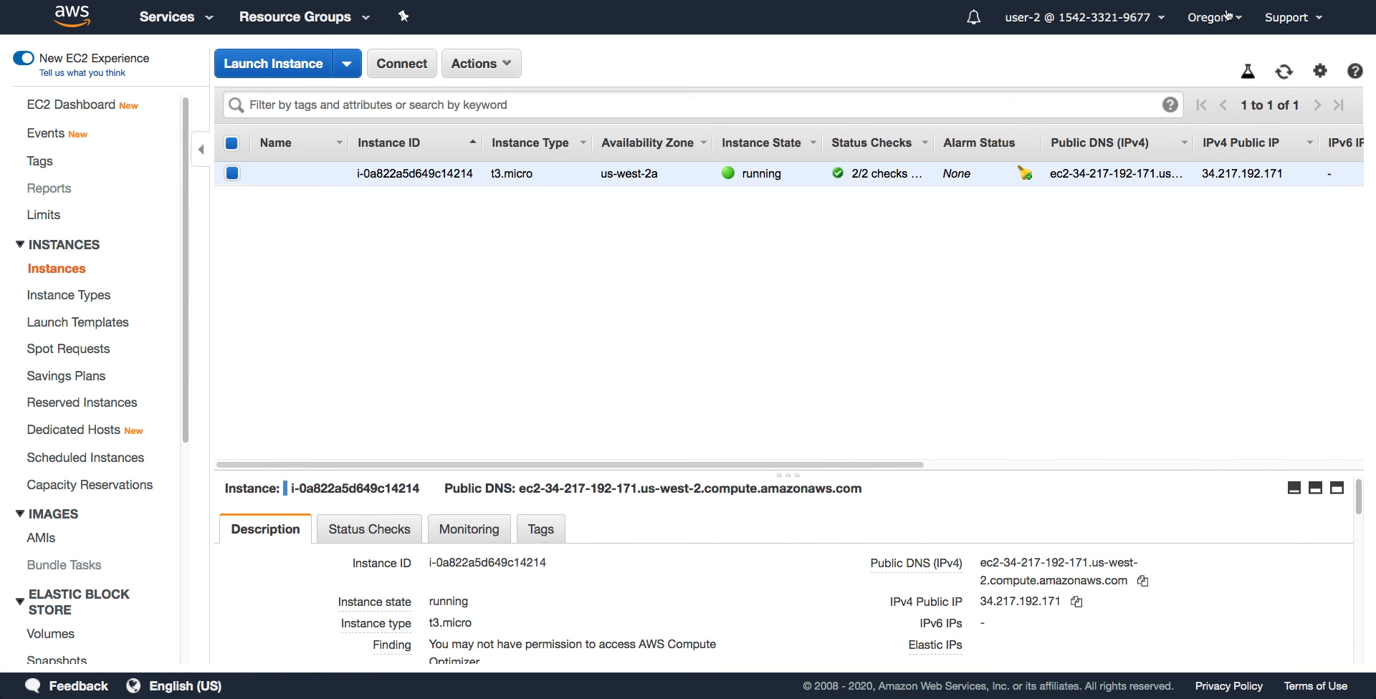
left_click(1158, 18)
Sign out of user-2, then sign back in as user-3 with its password
left_click(1060, 363)
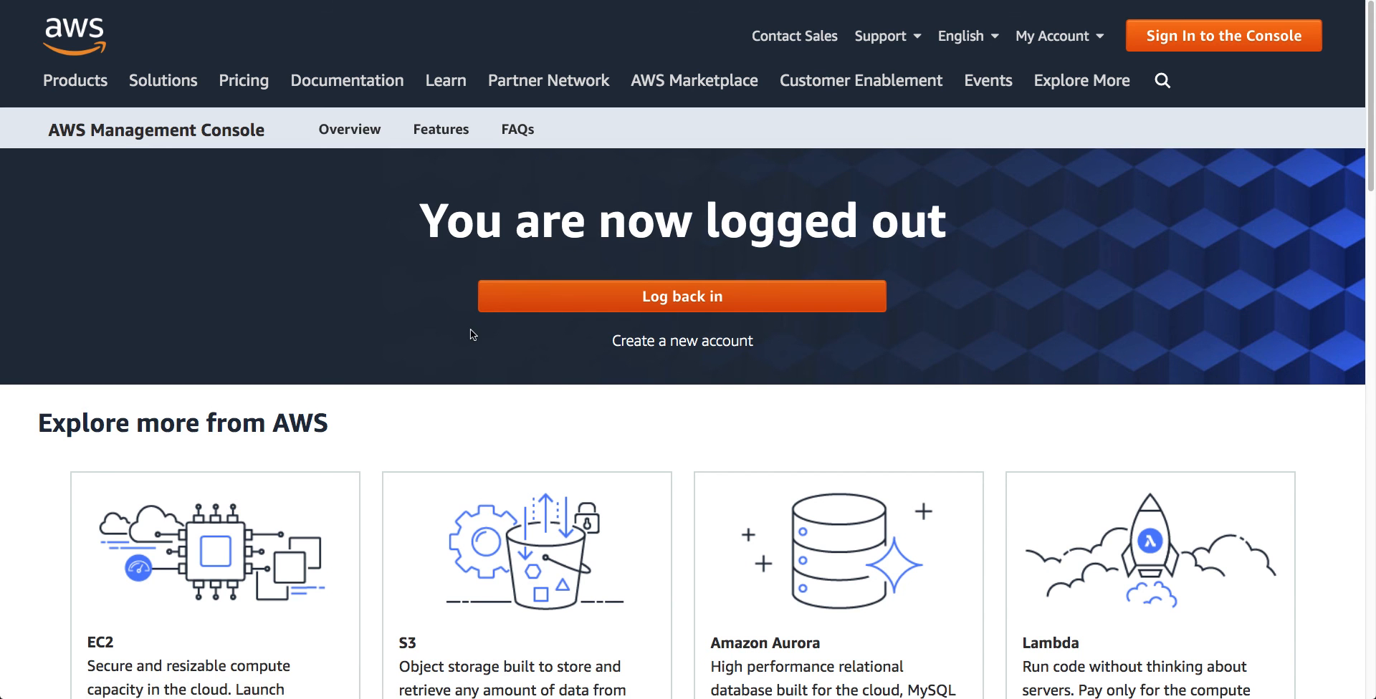
left_click(473, 297)
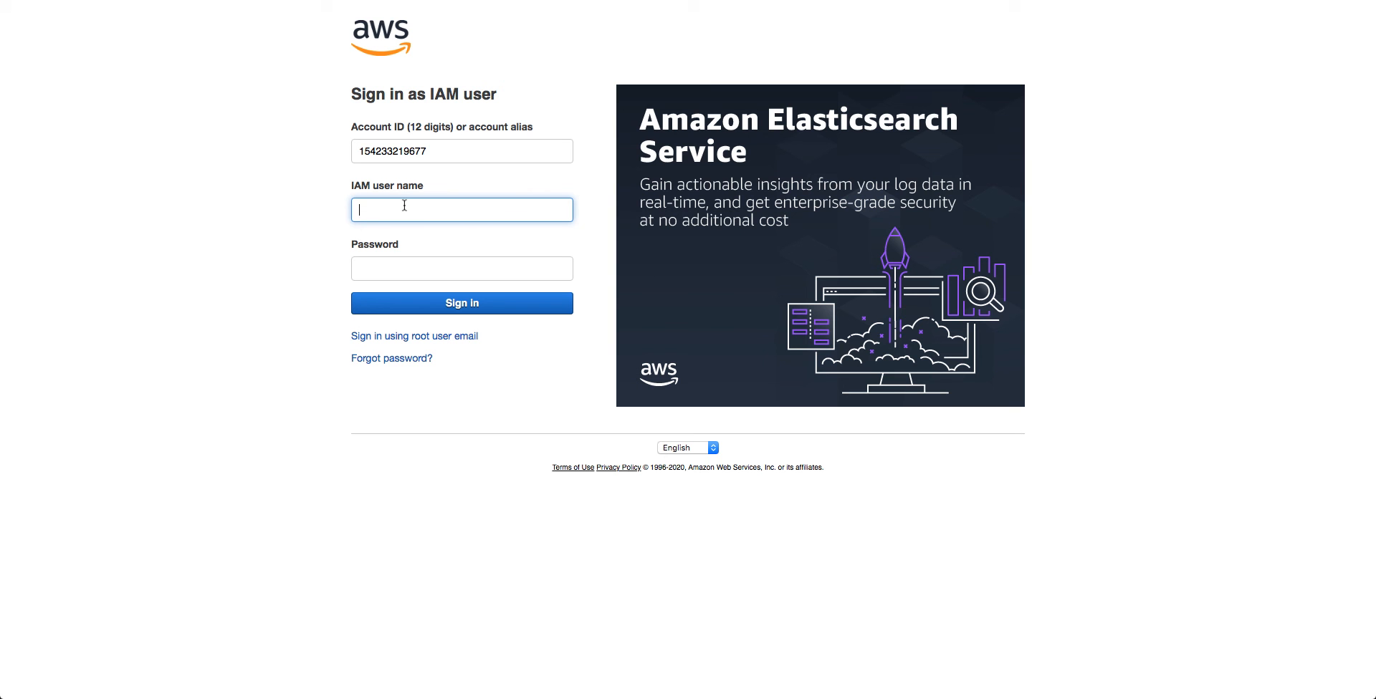
type("user-3")
key("Tab")
key("super+v")
key("Return")
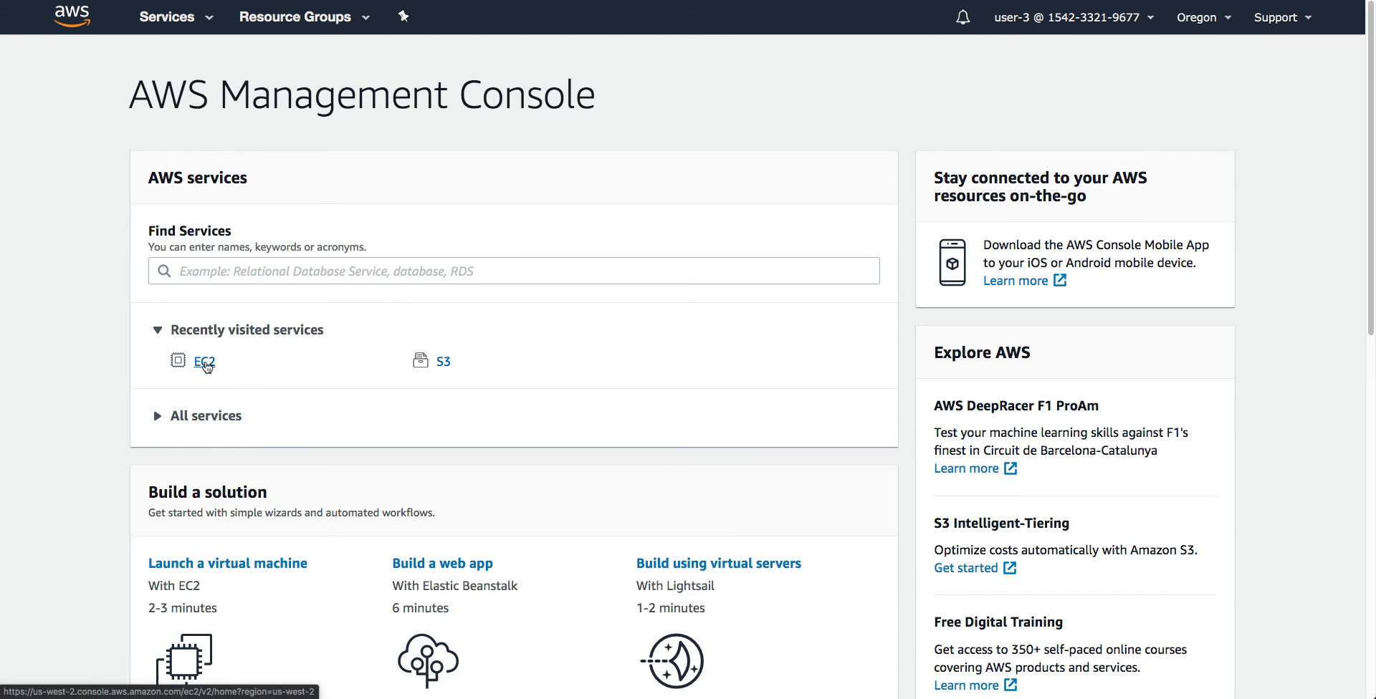
As user-3, open EC2's Instances list showing the running t3.micro instance
left_click(205, 362)
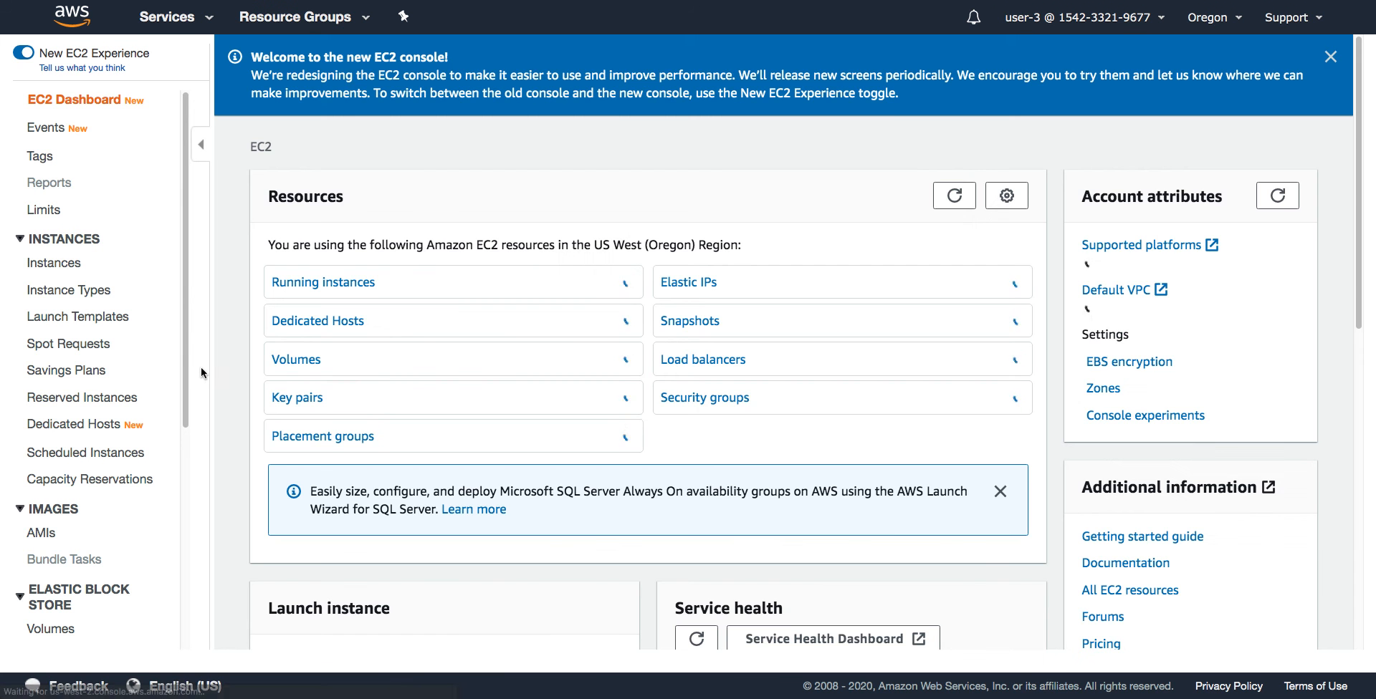
left_click(58, 264)
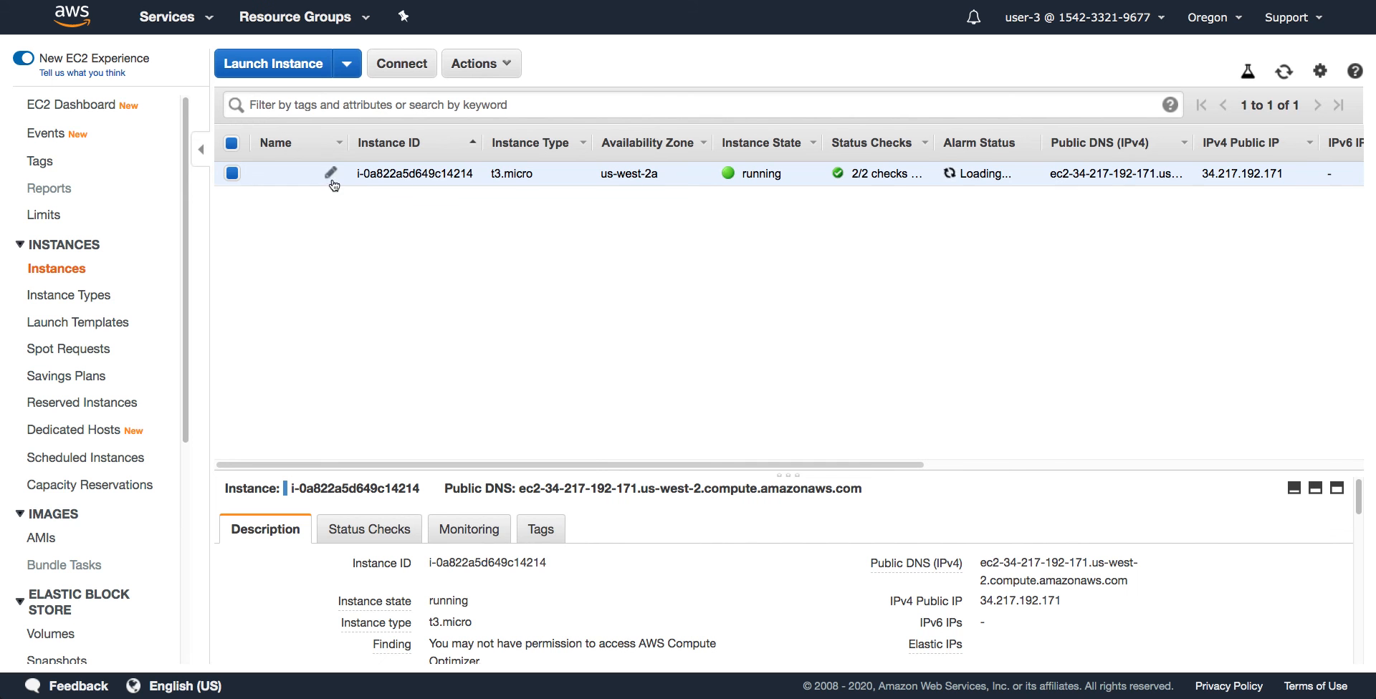
left_click(499, 69)
Stop the t3.micro instance via Instance State > Stop and confirm with Yes, Stop
mouse_move(544, 186)
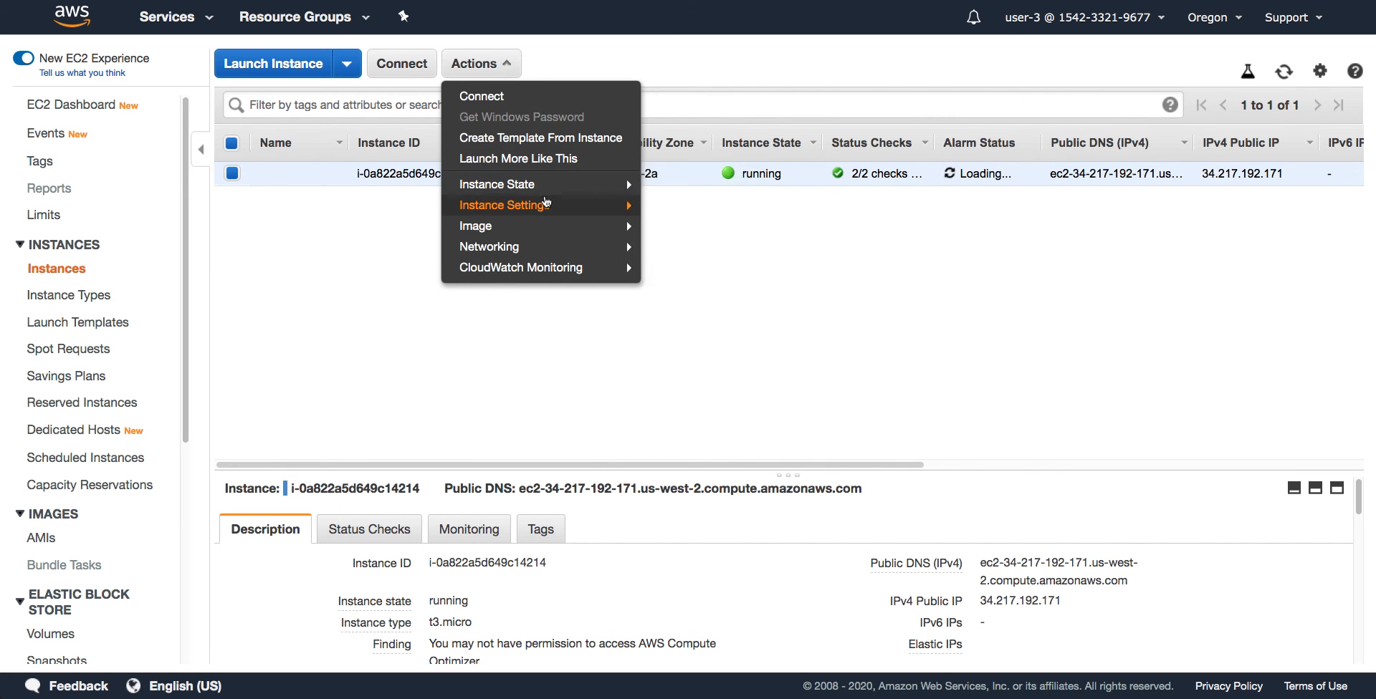
left_click(651, 205)
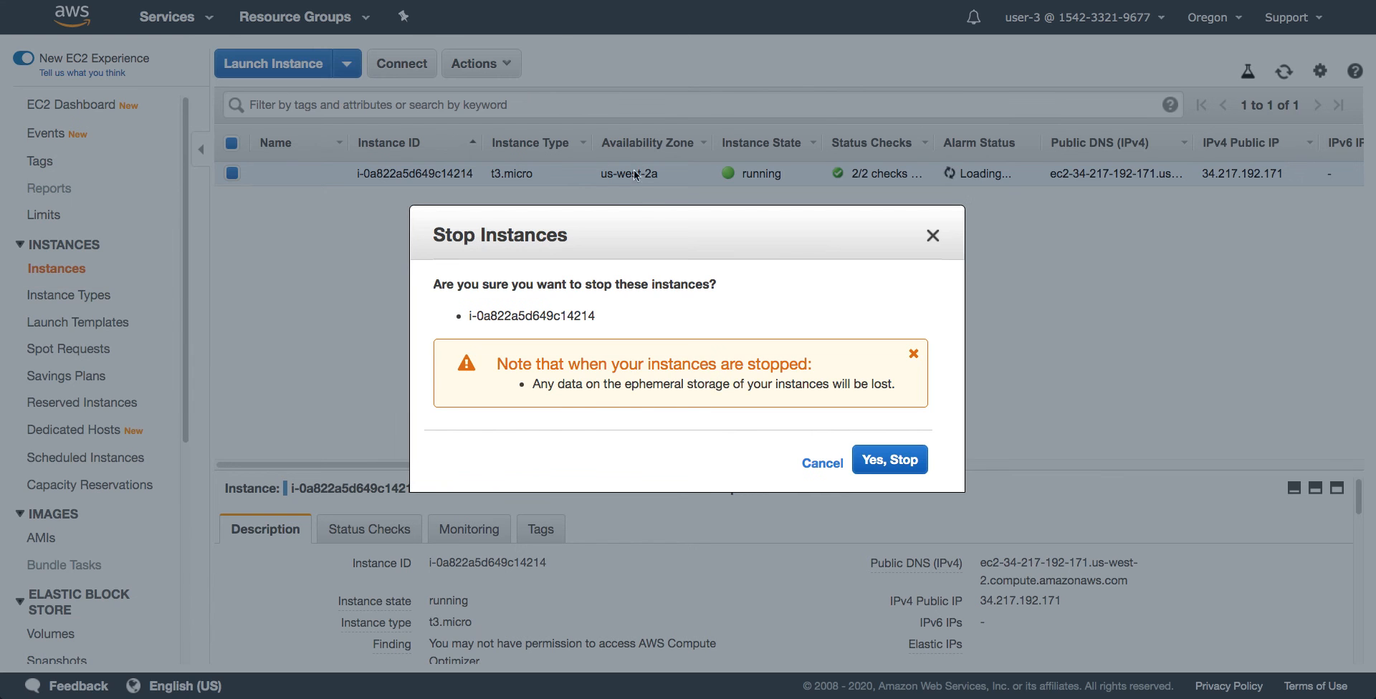
left_click(888, 460)
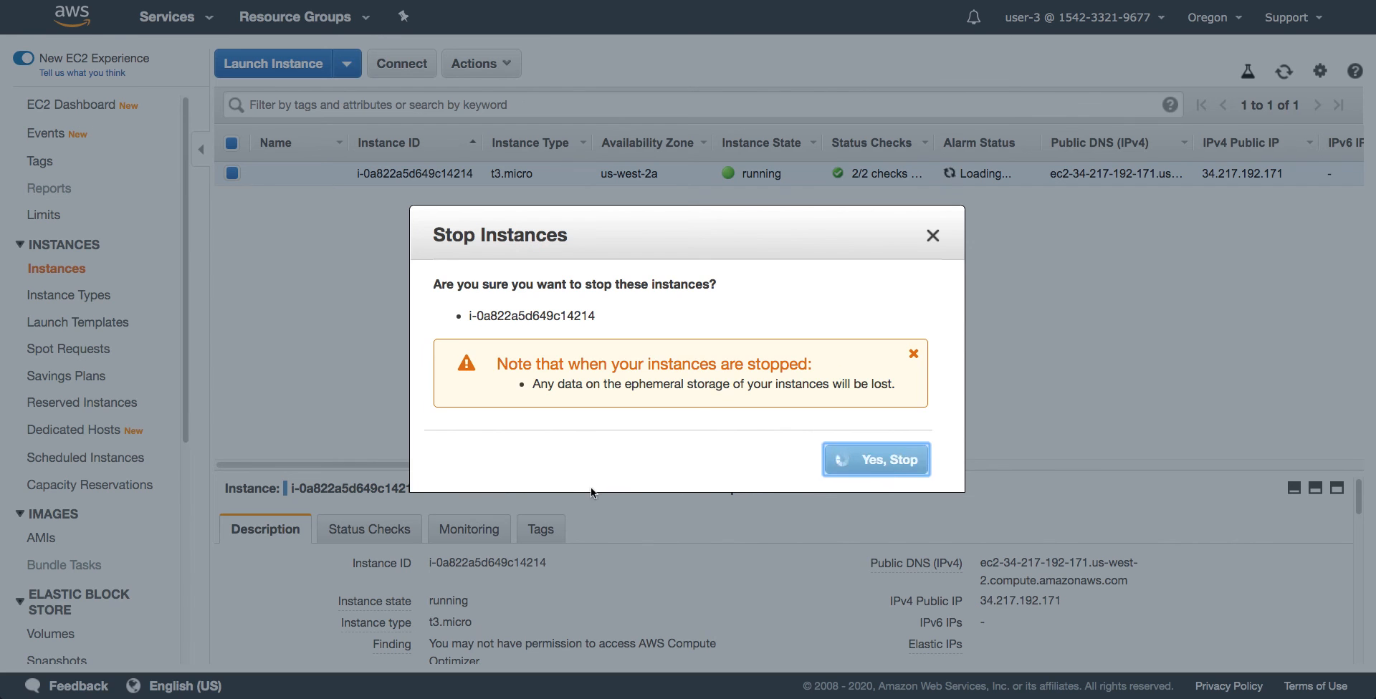